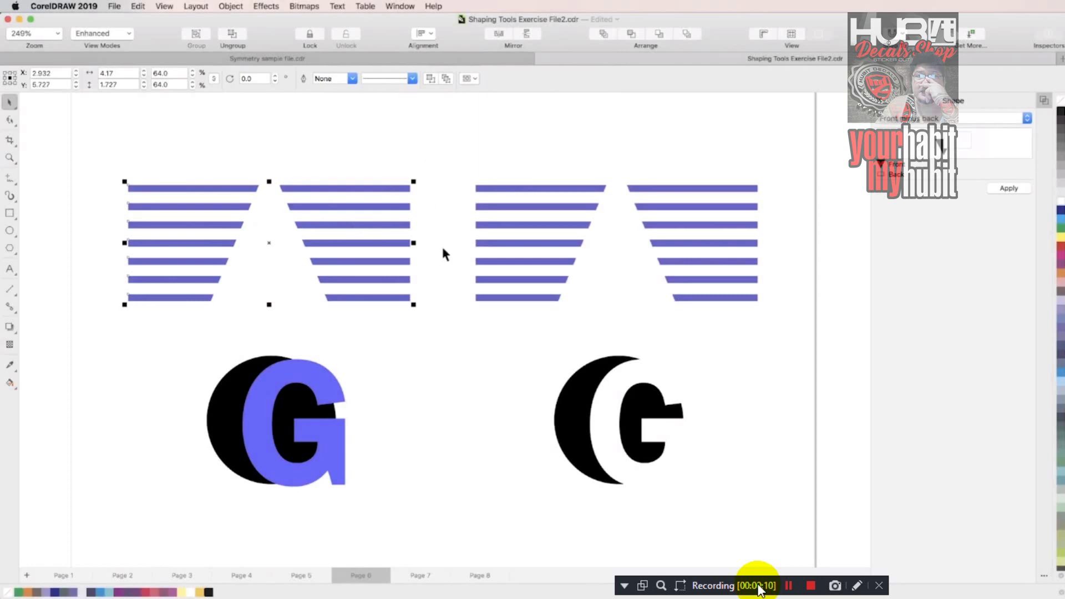
Step: Cut the purple G out of the black circle on Page 6 with Back minus front
click(445, 256)
click(331, 397)
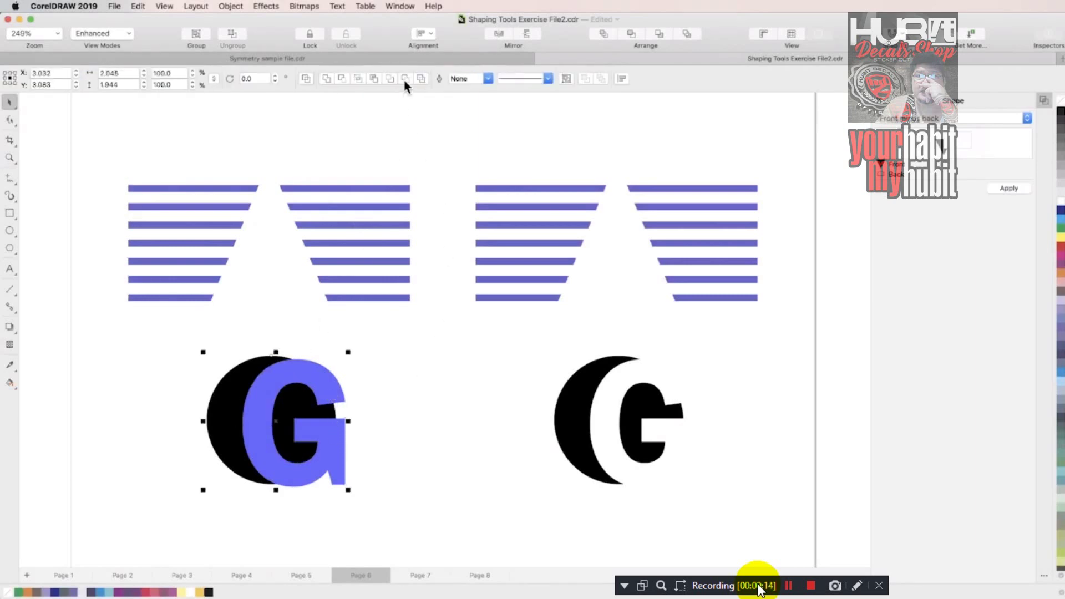
click(405, 79)
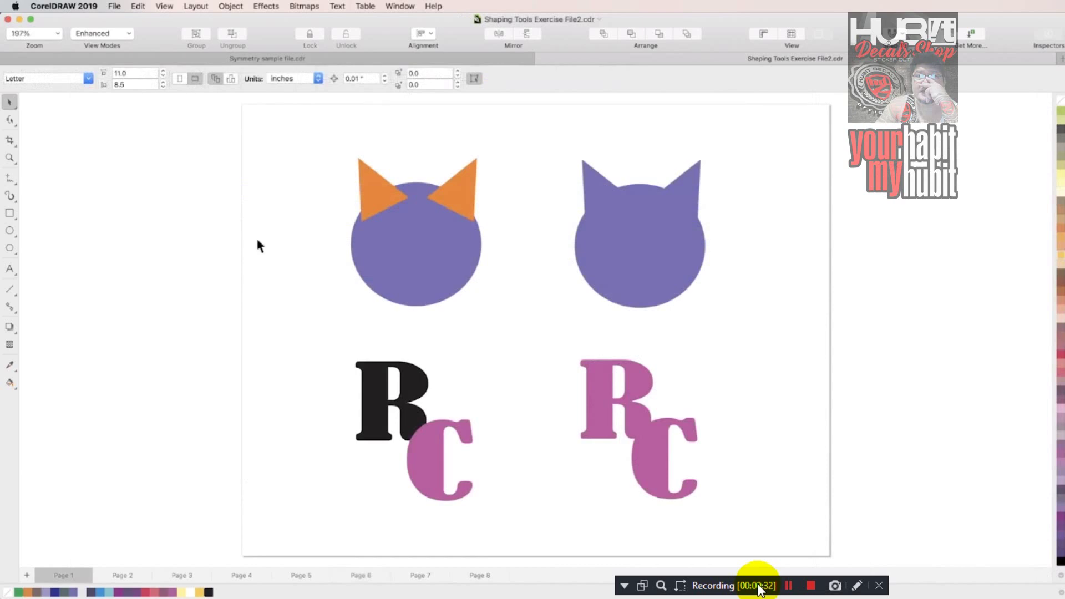
Step: Select the orange ears together with the purple circle on Page 1 and open the Shape inspector
click(384, 195)
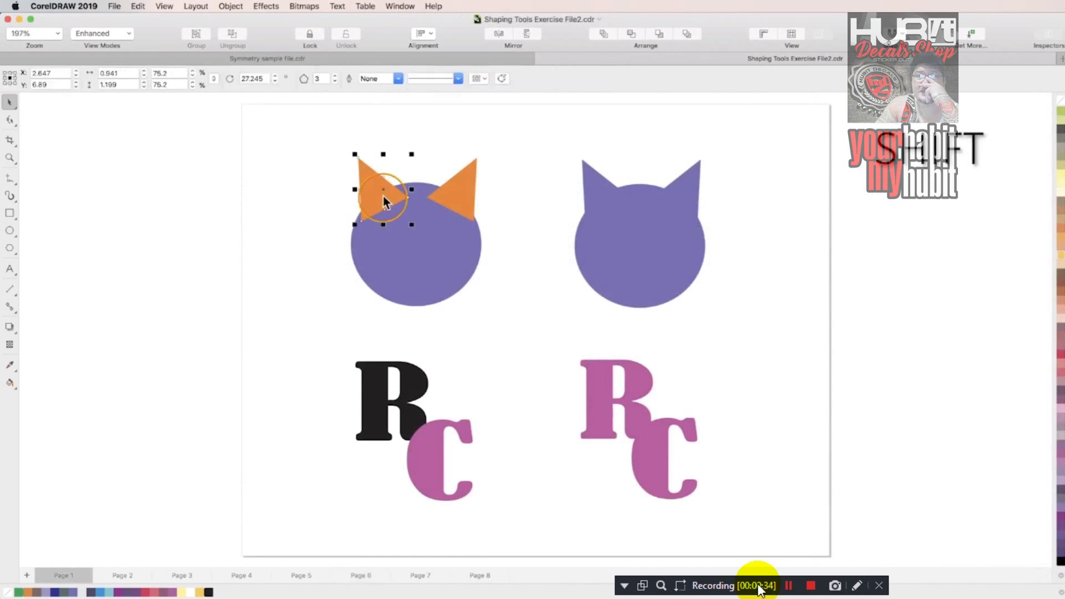
shift+click(405, 258)
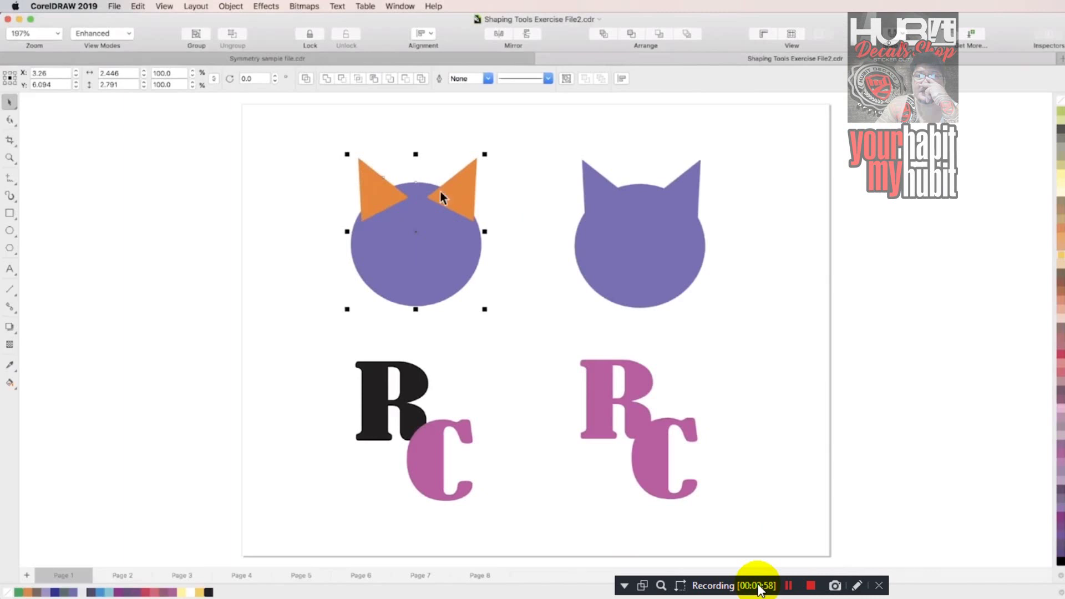
click(408, 6)
click(434, 99)
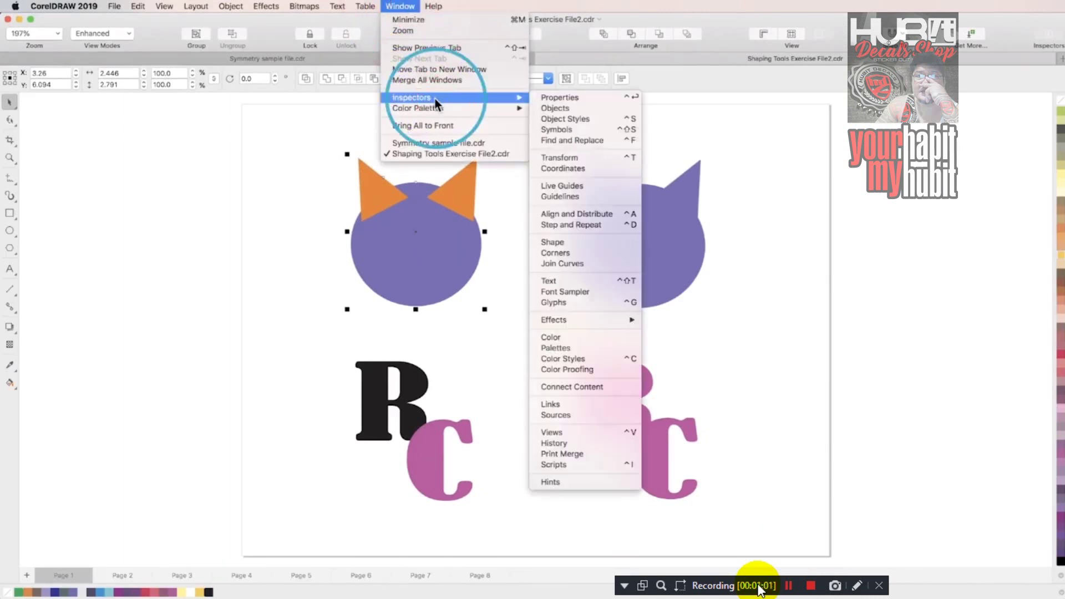
click(586, 244)
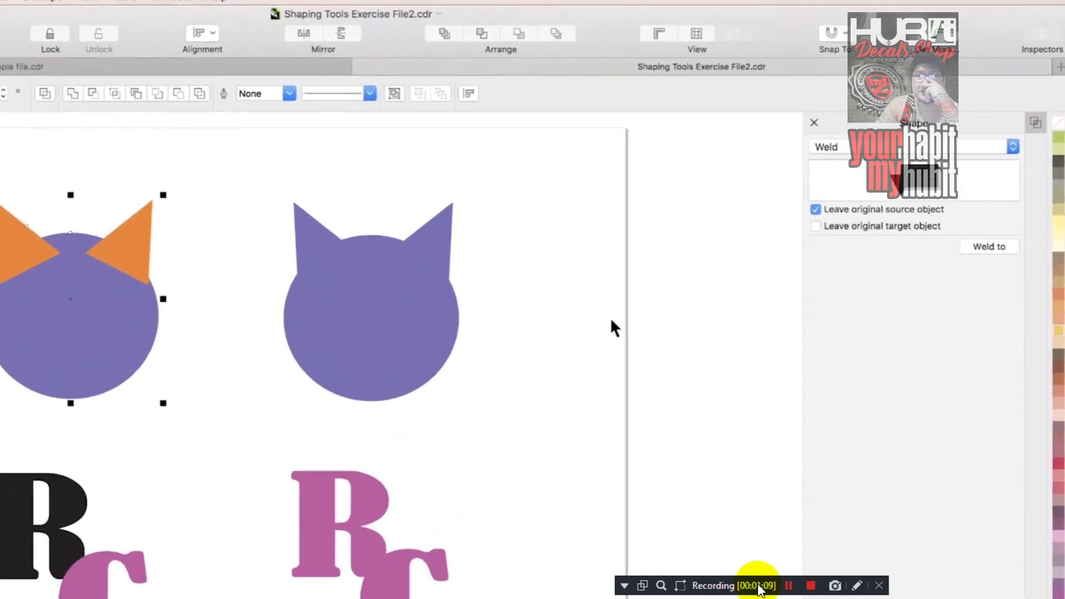
Step: Examine the available shaping operations and the Weld options for leaving the original source and target objects
click(1026, 117)
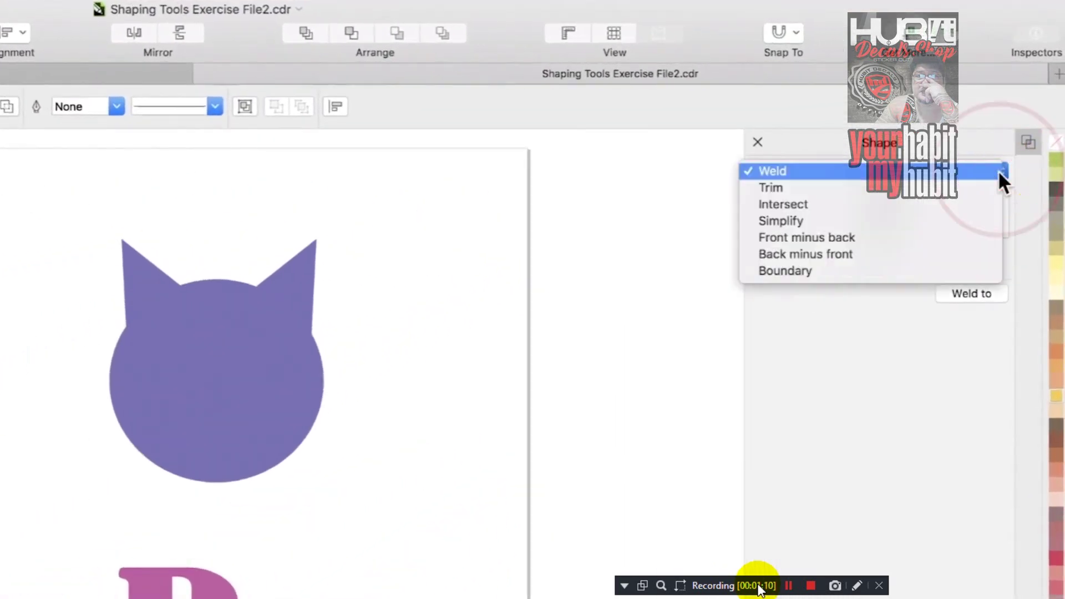
click(997, 170)
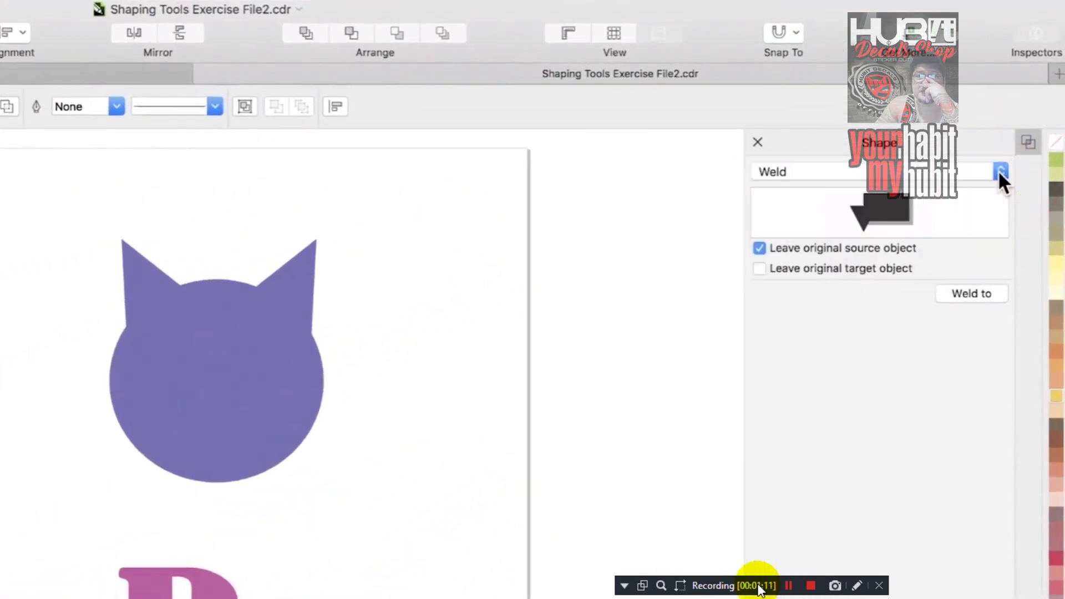
click(758, 249)
click(758, 250)
click(760, 268)
click(759, 269)
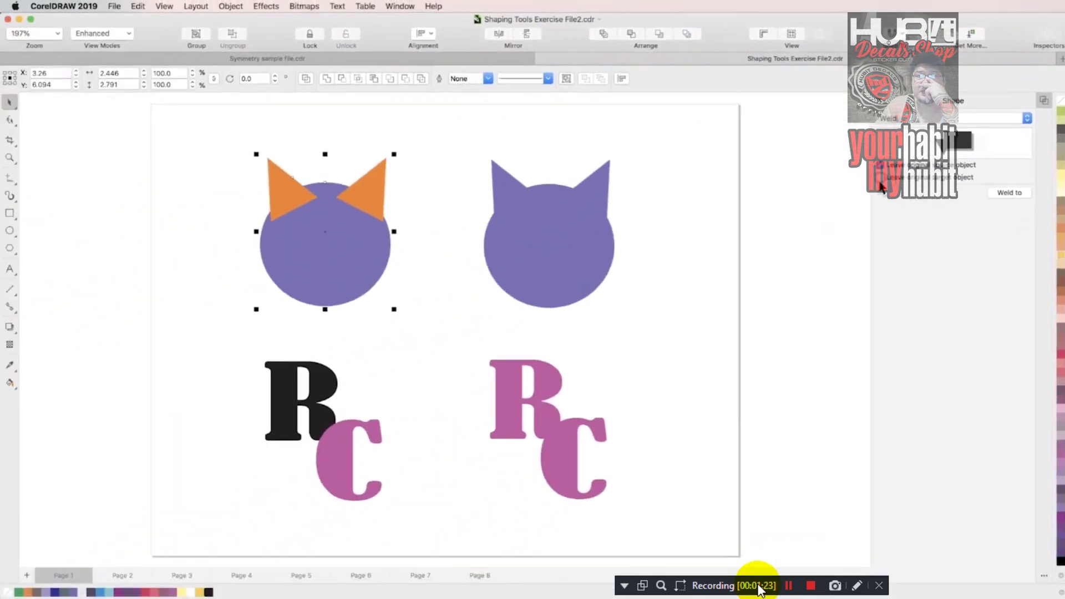
click(213, 255)
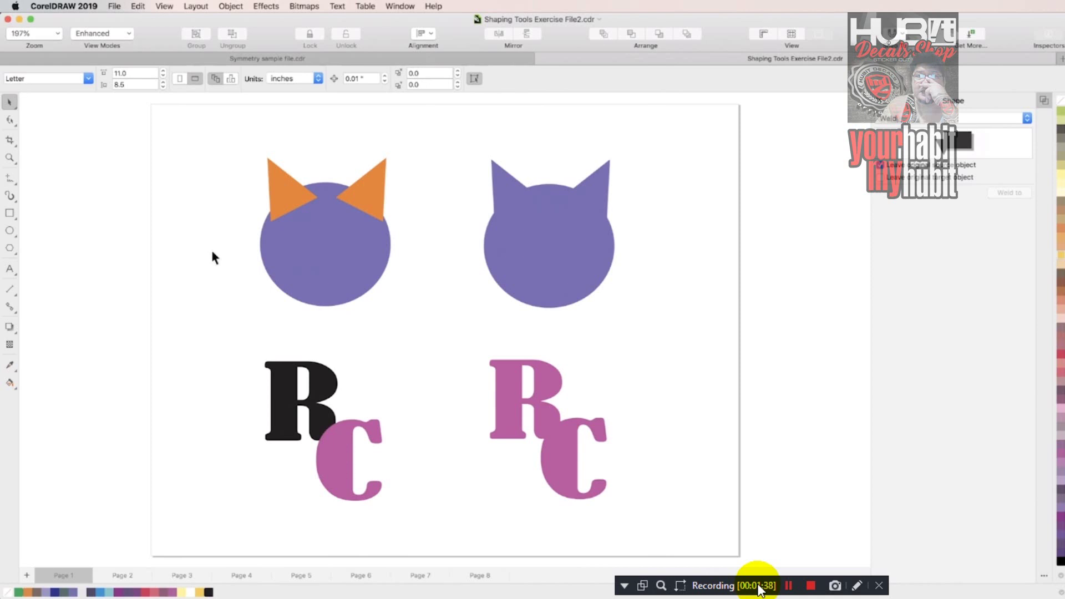
click(291, 191)
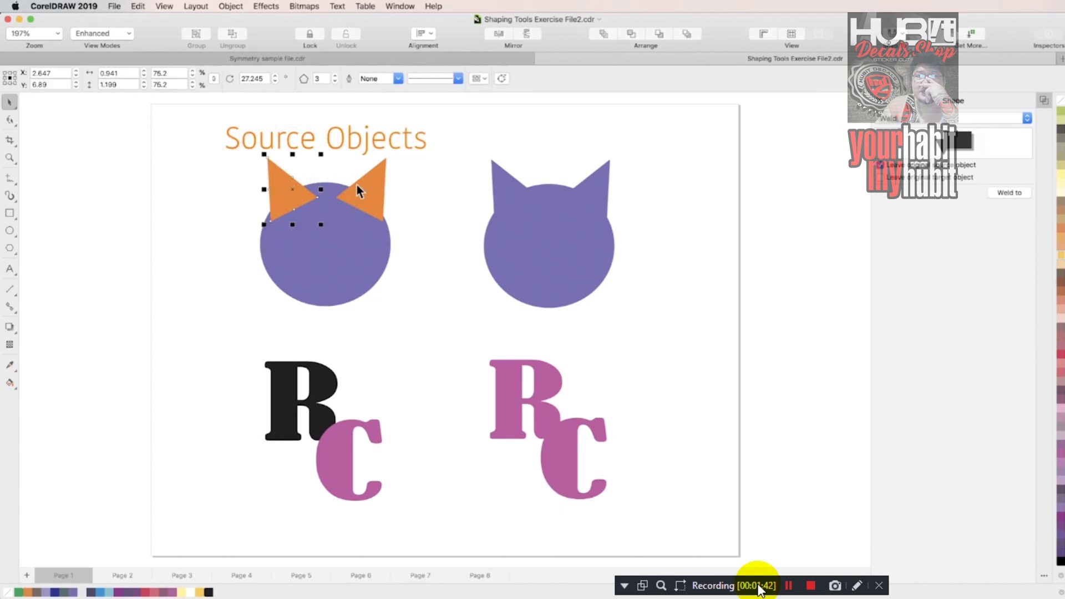
shift+click(375, 190)
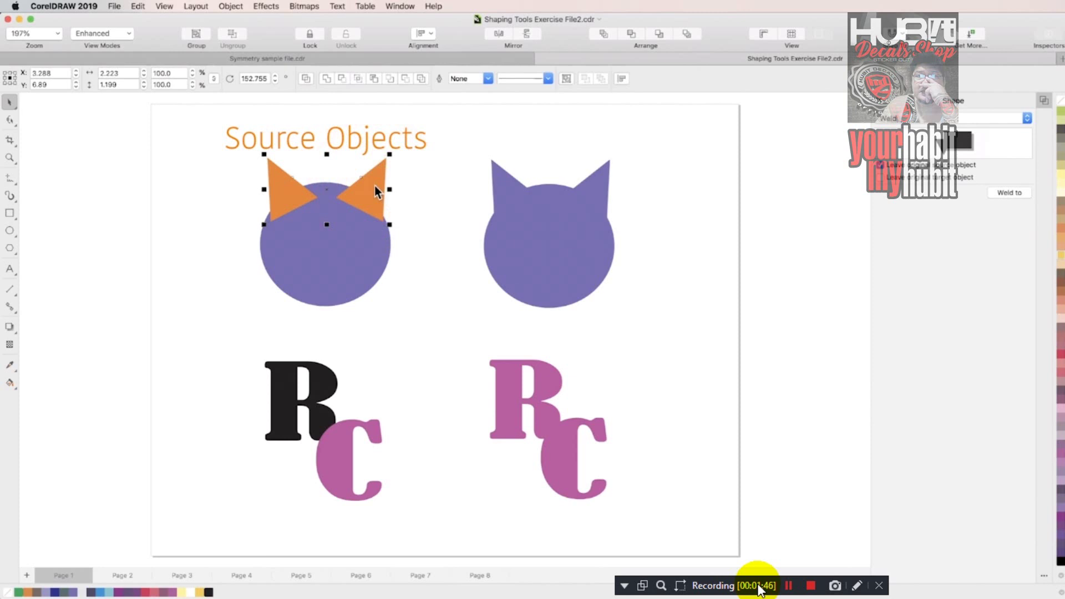
click(346, 264)
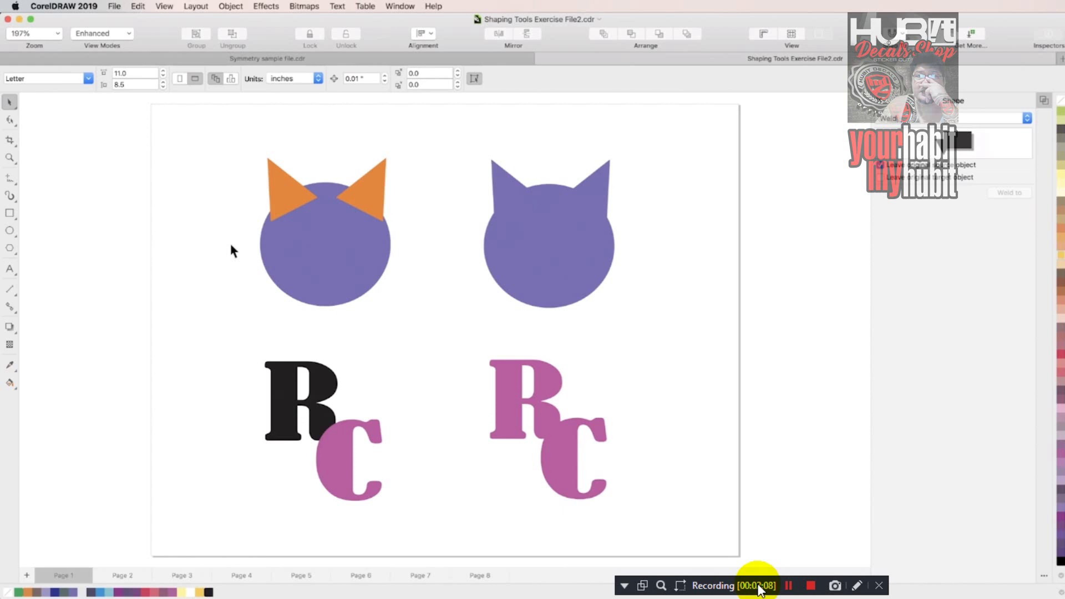
Step: Weld both orange ears to the purple circle as the target, and move the merged cat head to the left
shift+click(290, 190)
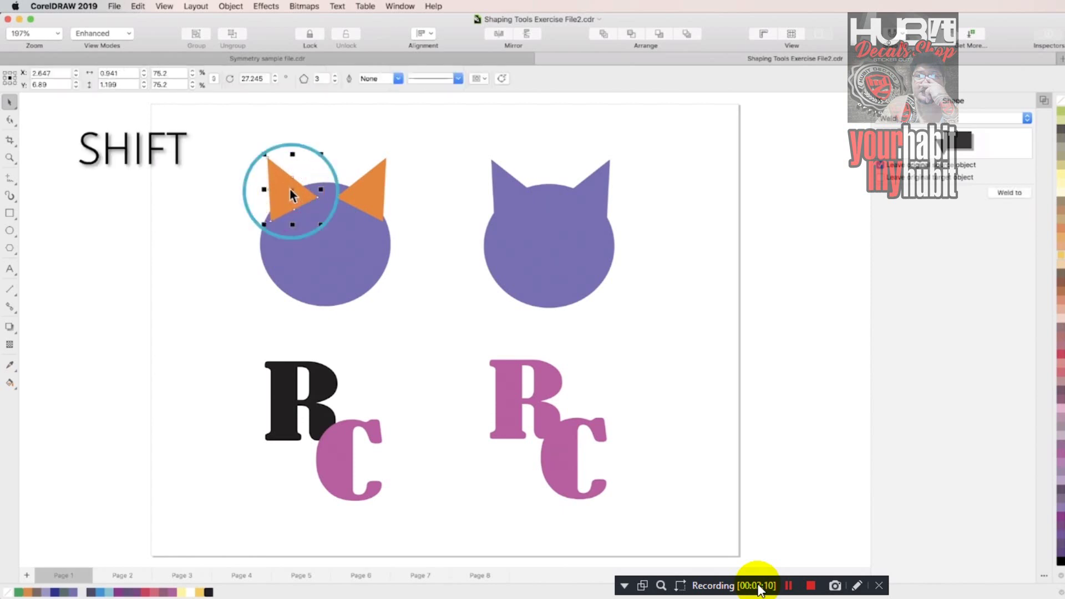
shift+click(375, 188)
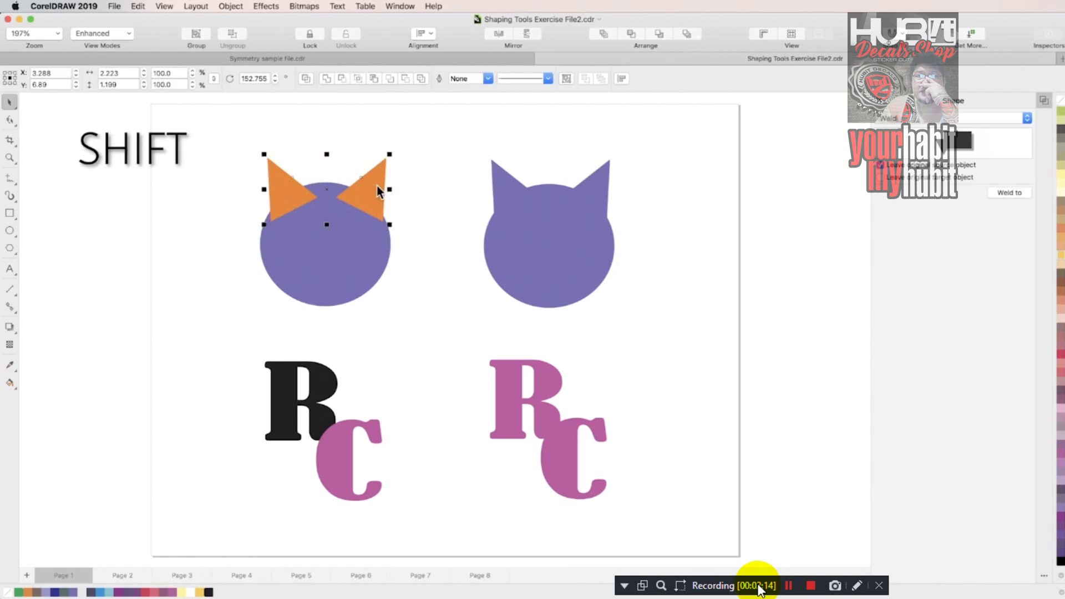
shift+click(325, 259)
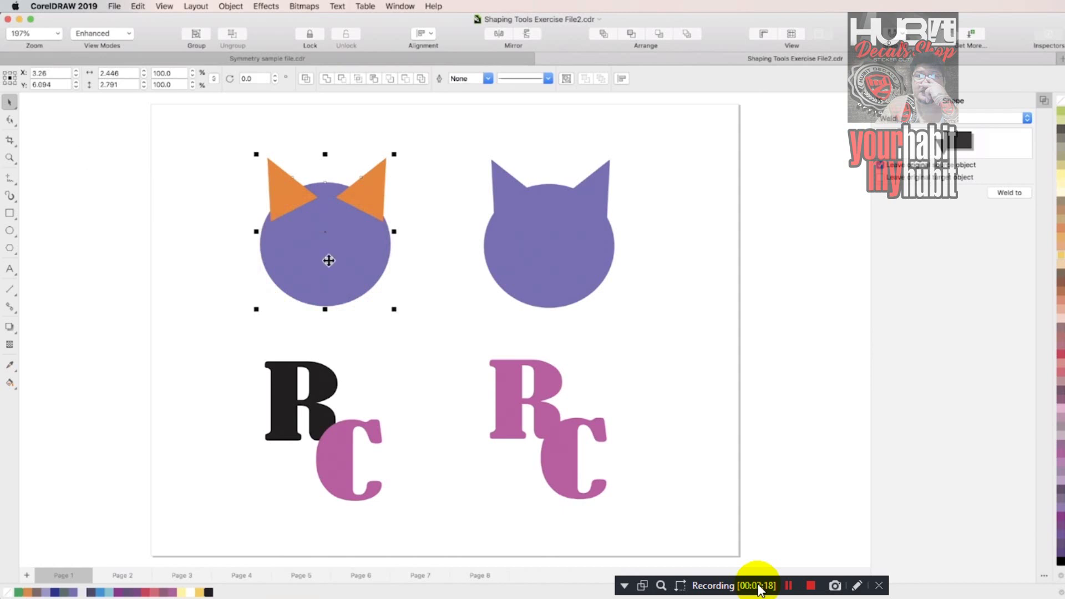
click(327, 79)
drag(338, 217, 282, 219)
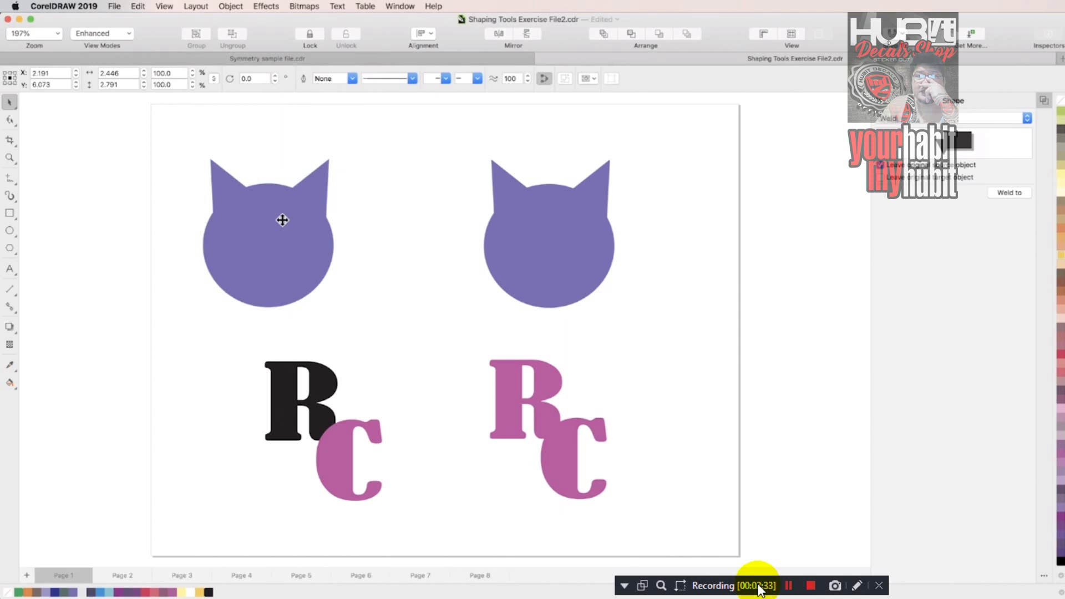
Step: Weld the black R to the magenta C as the target object, and move the merged letters up and to the right
click(321, 391)
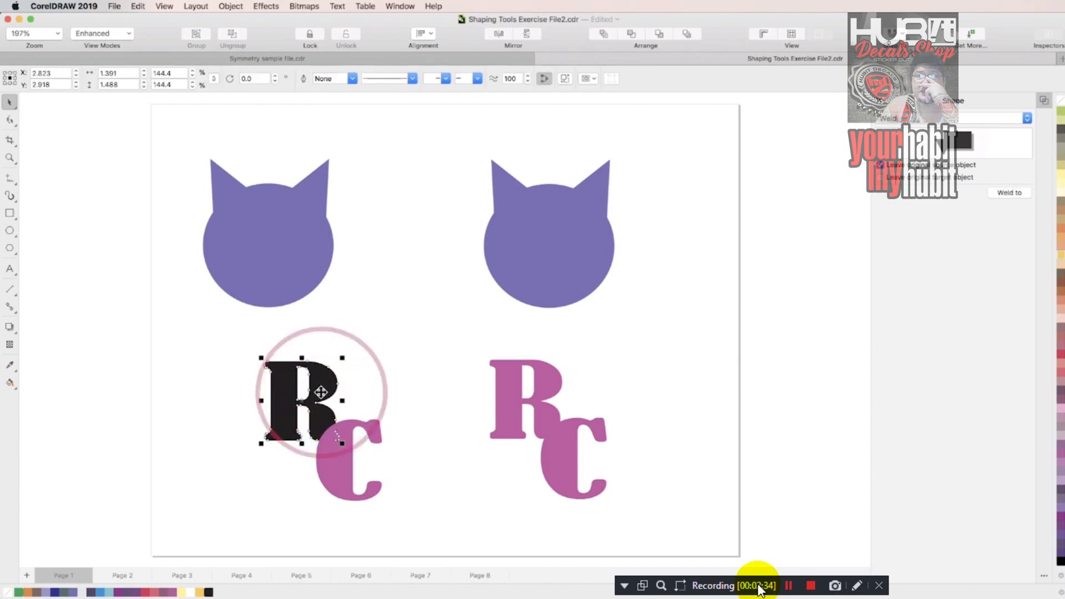
click(1006, 194)
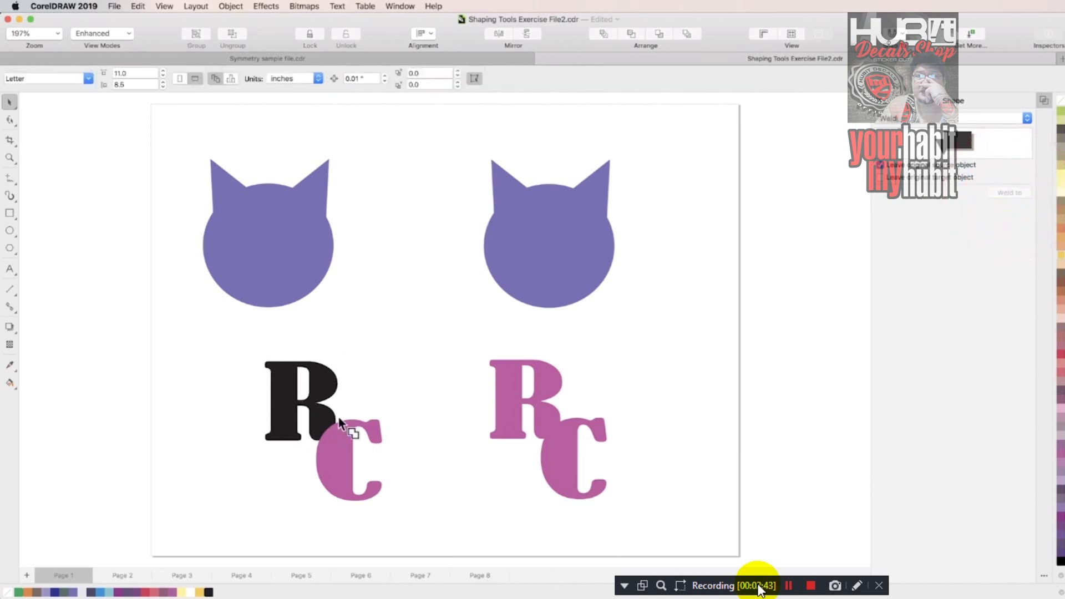
click(327, 463)
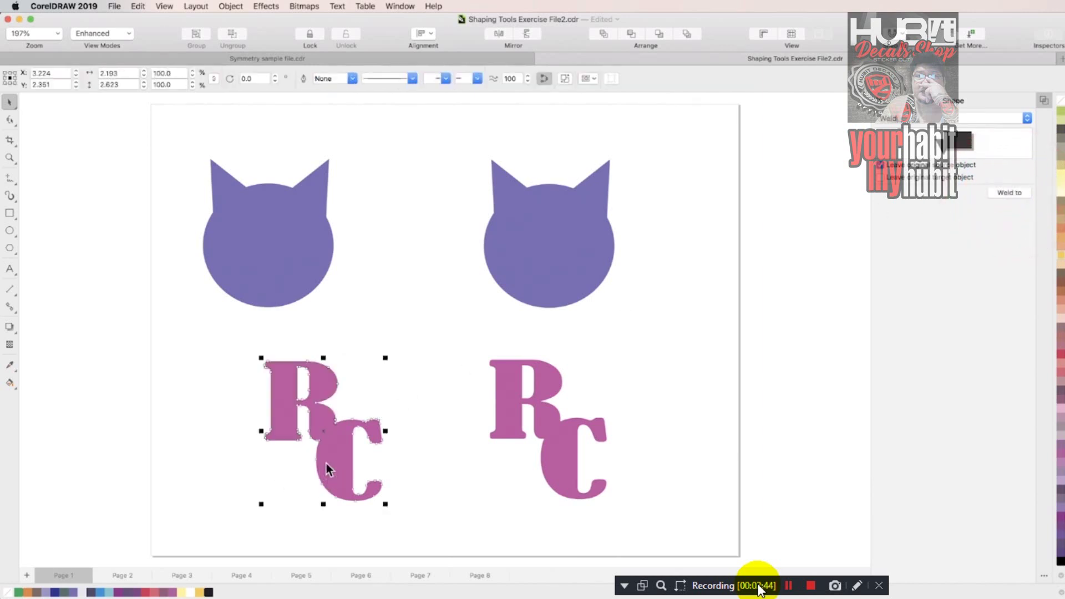
key(Escape)
drag(327, 392, 403, 343)
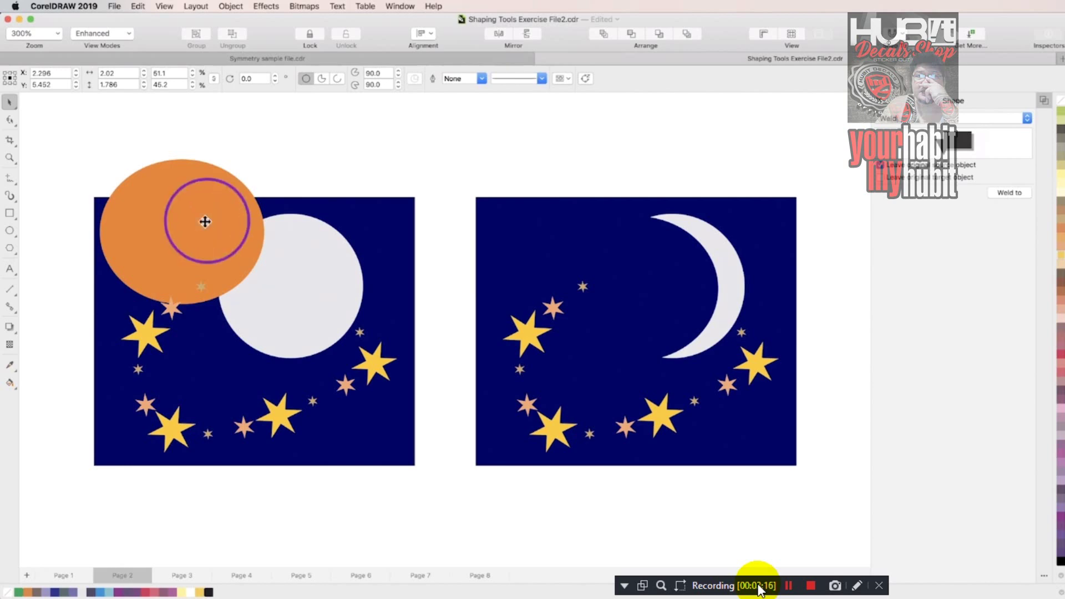
Step: Trim the white circle on Page 2 into a crescent with the overlapping orange ellipse, and move the ellipse away
drag(206, 227, 279, 278)
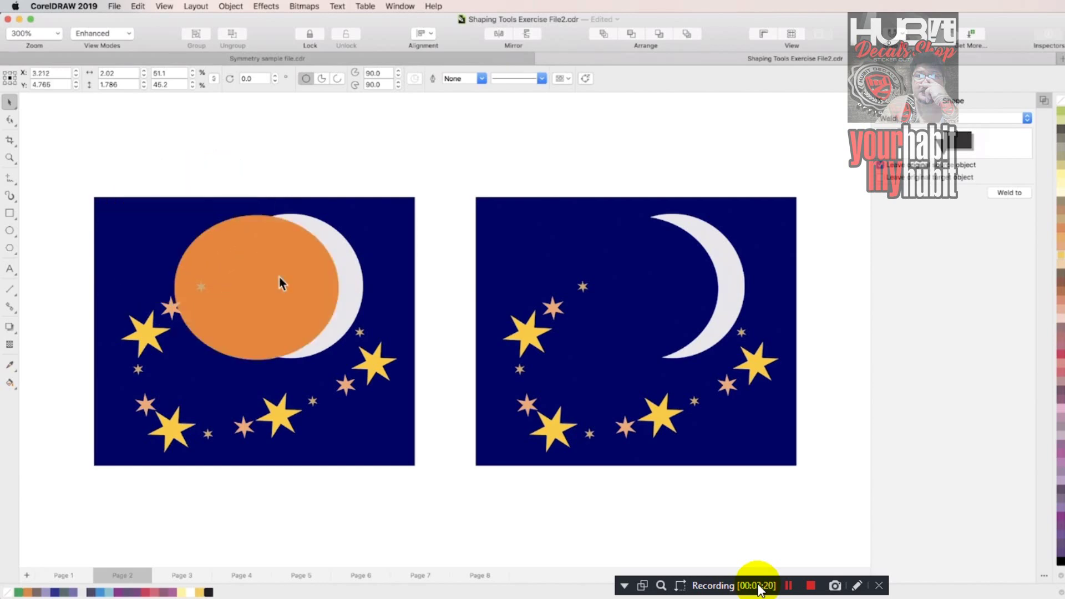
key(shift)
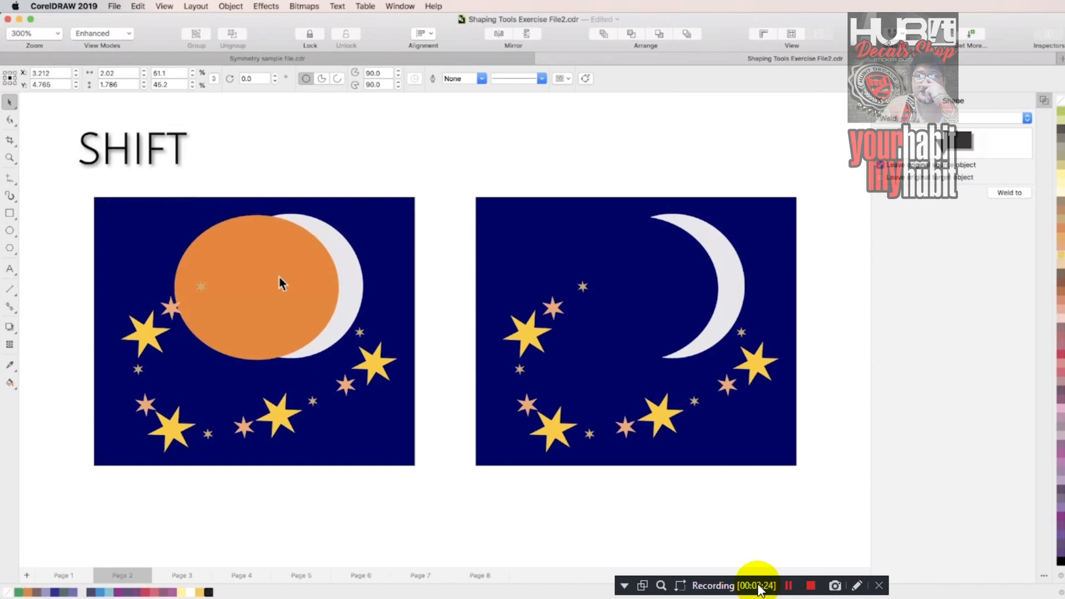
click(277, 269)
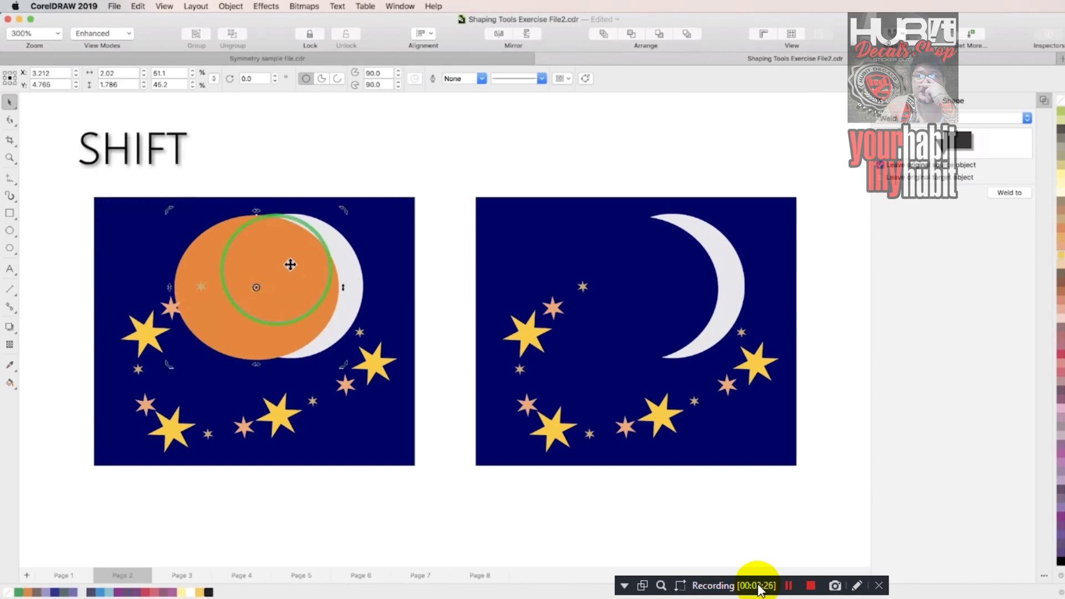
shift+click(354, 278)
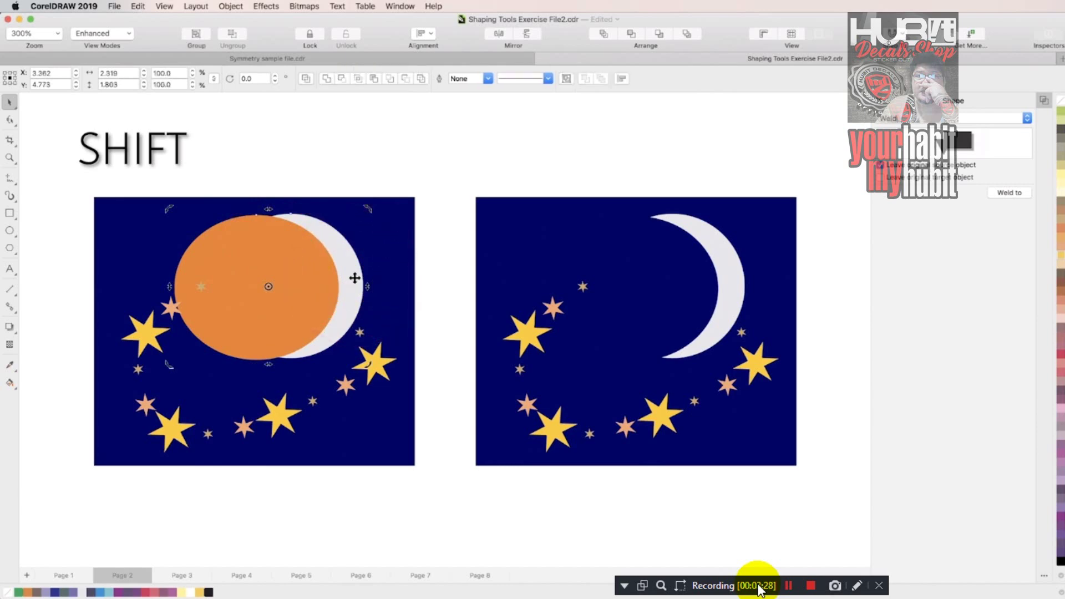
click(344, 80)
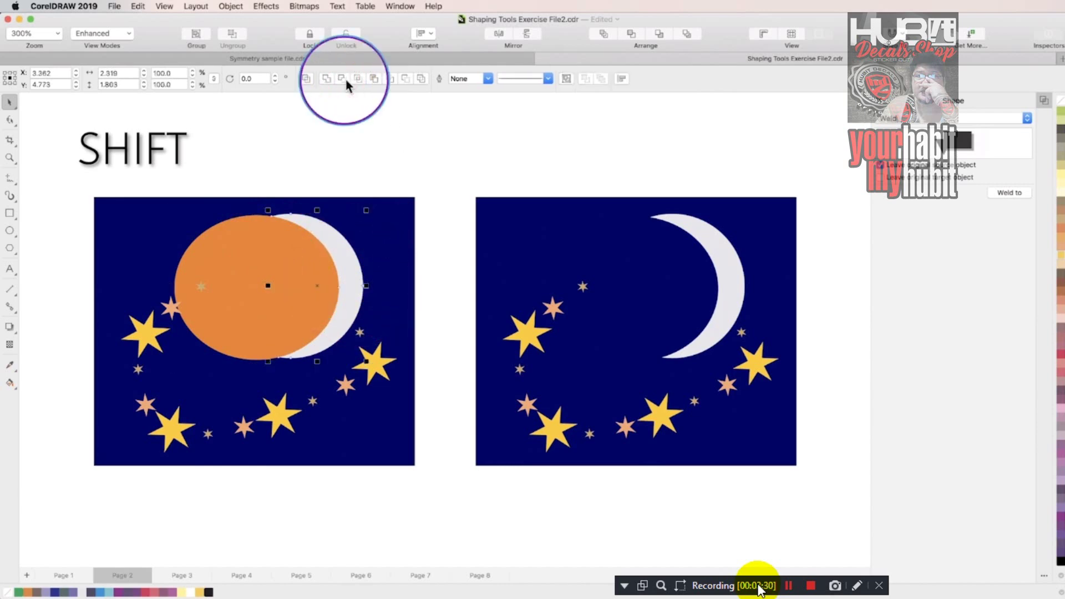
click(245, 238)
drag(257, 250, 145, 135)
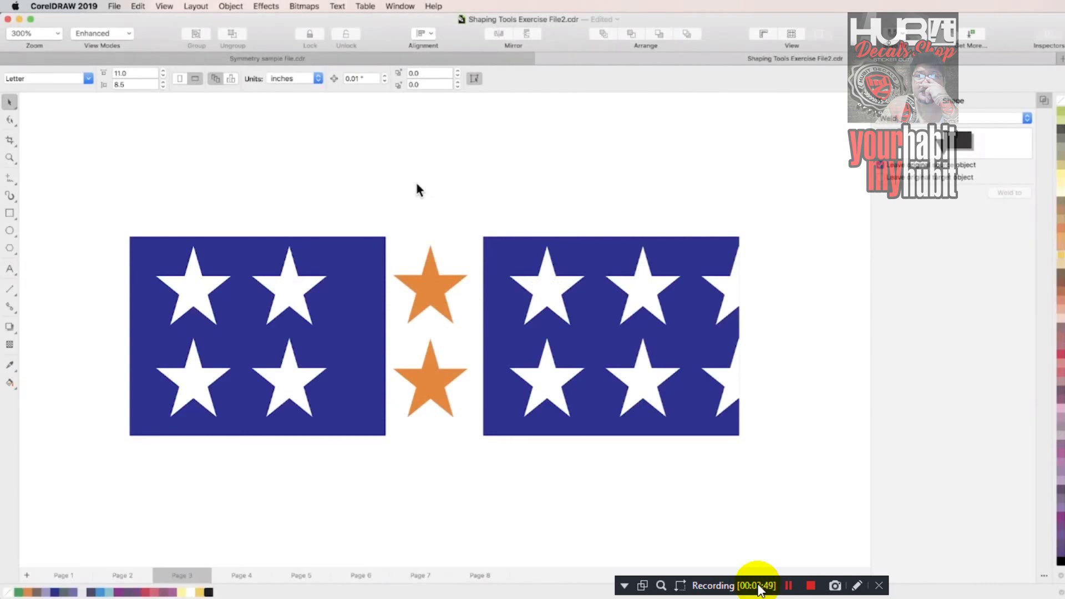
Step: Move both orange stars on Page 3 together so they straddle the right edge of the first blue rectangle
click(430, 291)
shift+click(434, 380)
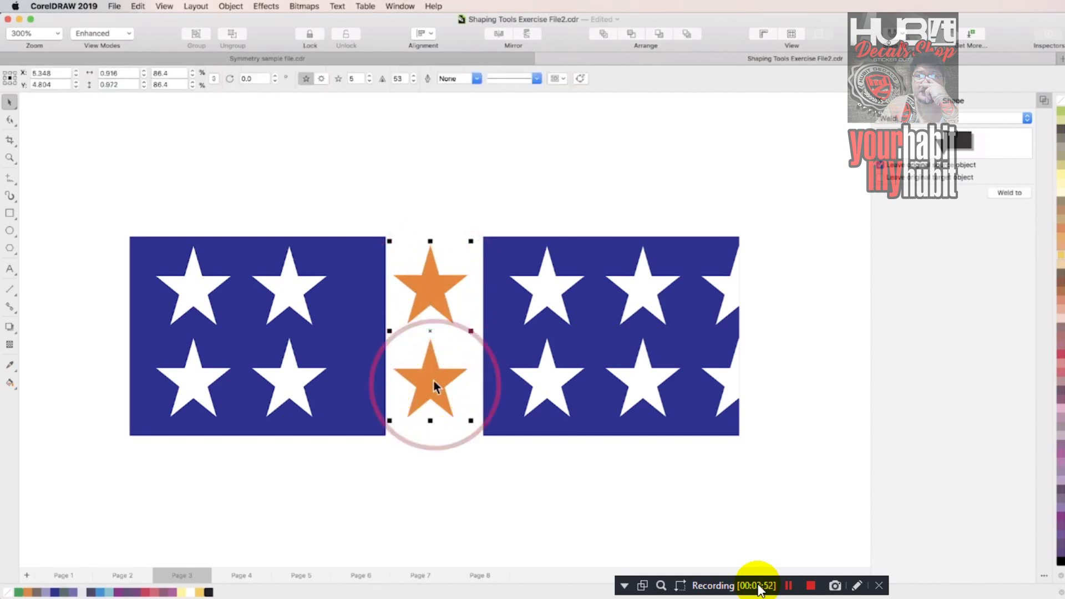
drag(431, 380, 385, 382)
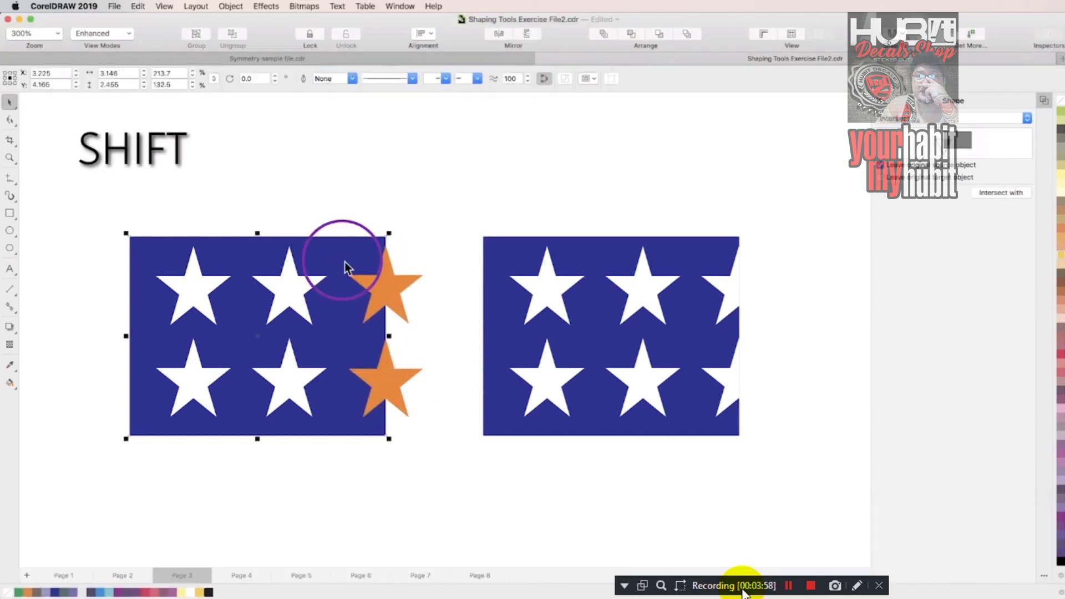
Step: Intersect the upper orange star with the blue rectangle and move the original star up and away from it
shift+click(394, 284)
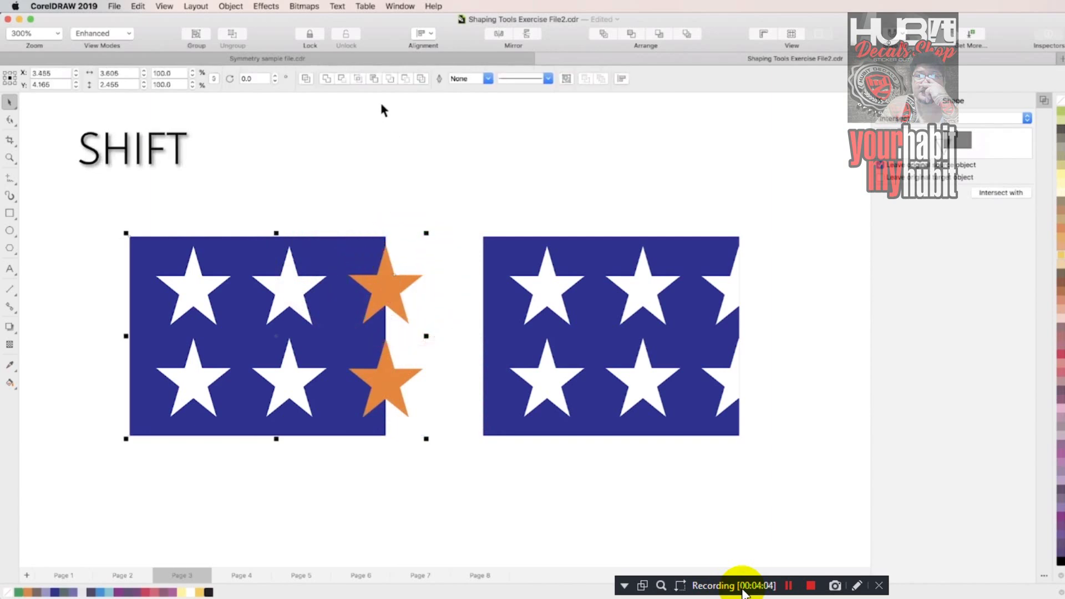
click(358, 79)
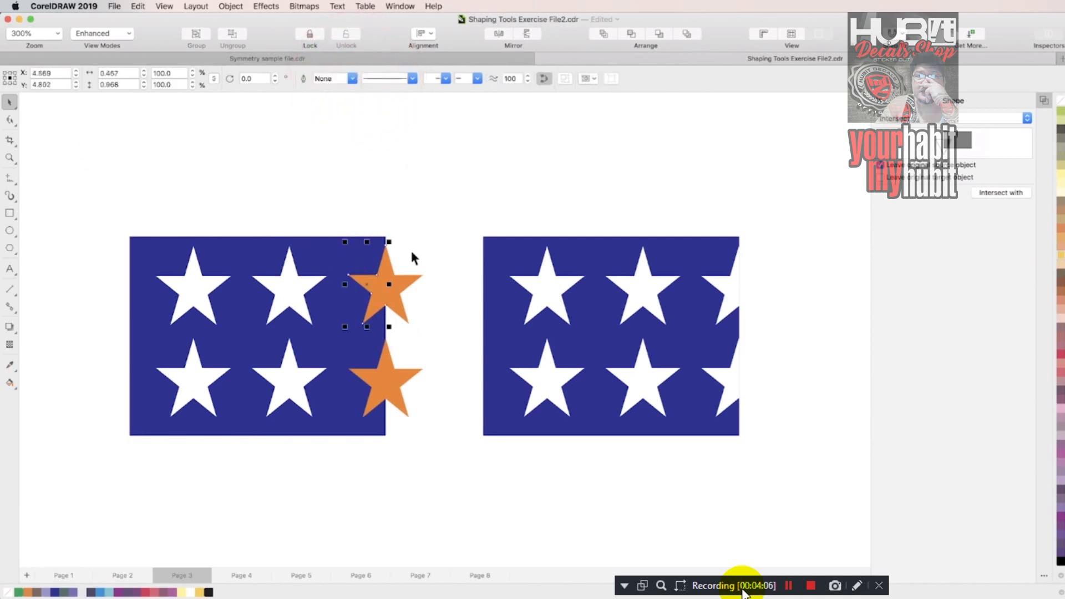
click(413, 276)
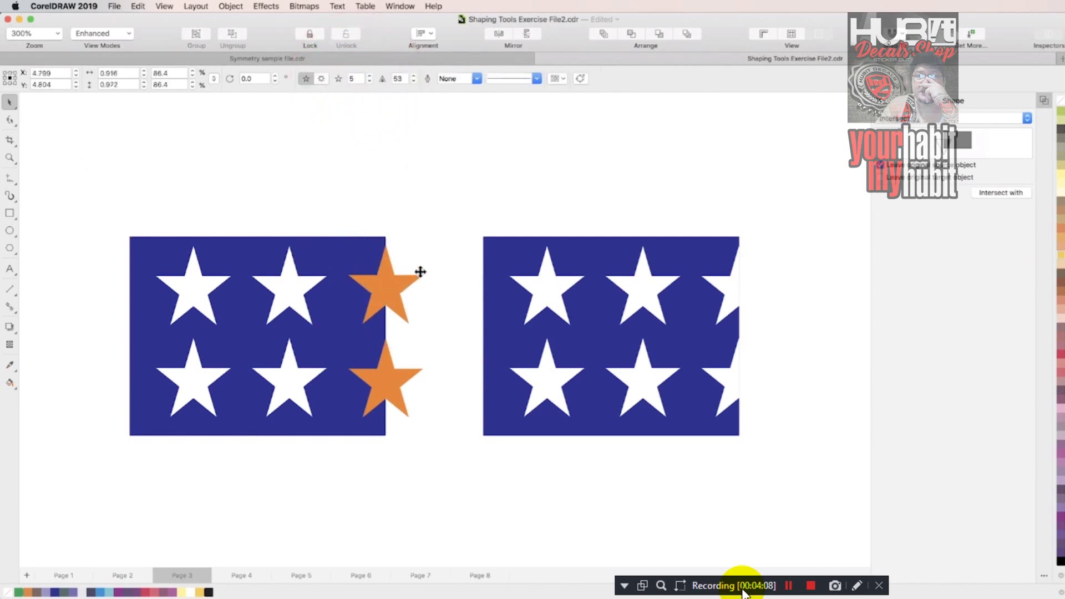
drag(420, 272, 488, 196)
Step: Fill the intersected piece of the upper star with white
click(378, 291)
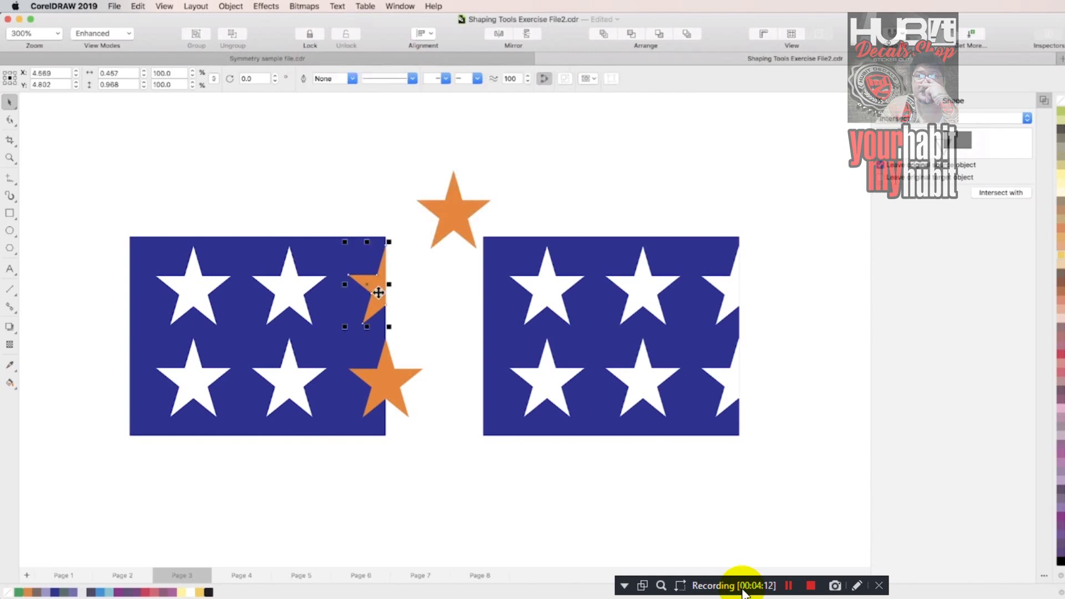
scroll(1060, 209, up, 3)
scroll(1060, 209, up, 2)
click(1060, 205)
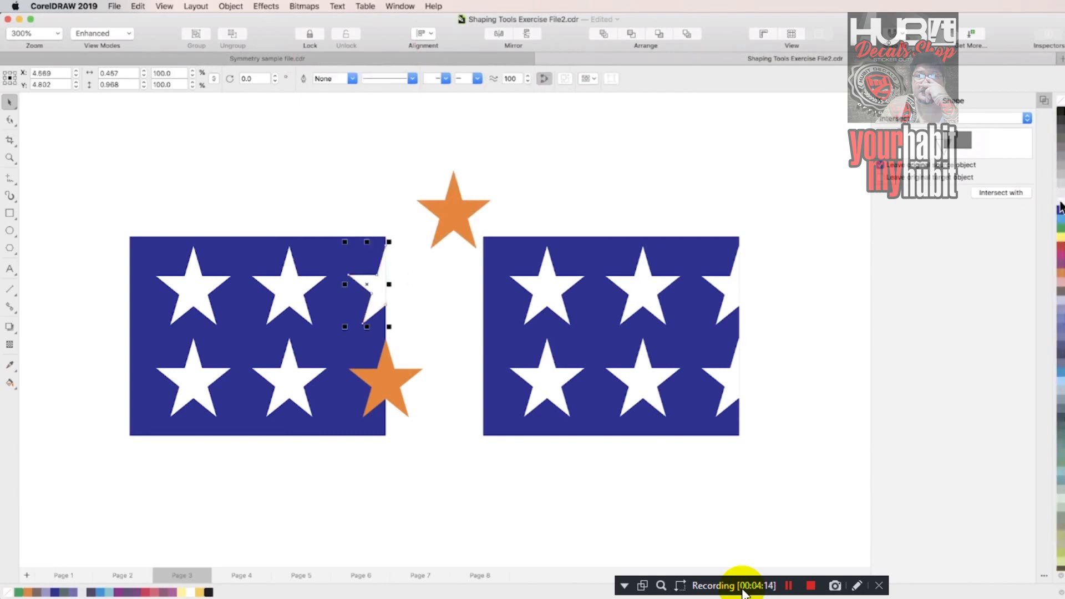
Step: Intersect the lower orange star with the blue rectangle
click(328, 352)
click(407, 136)
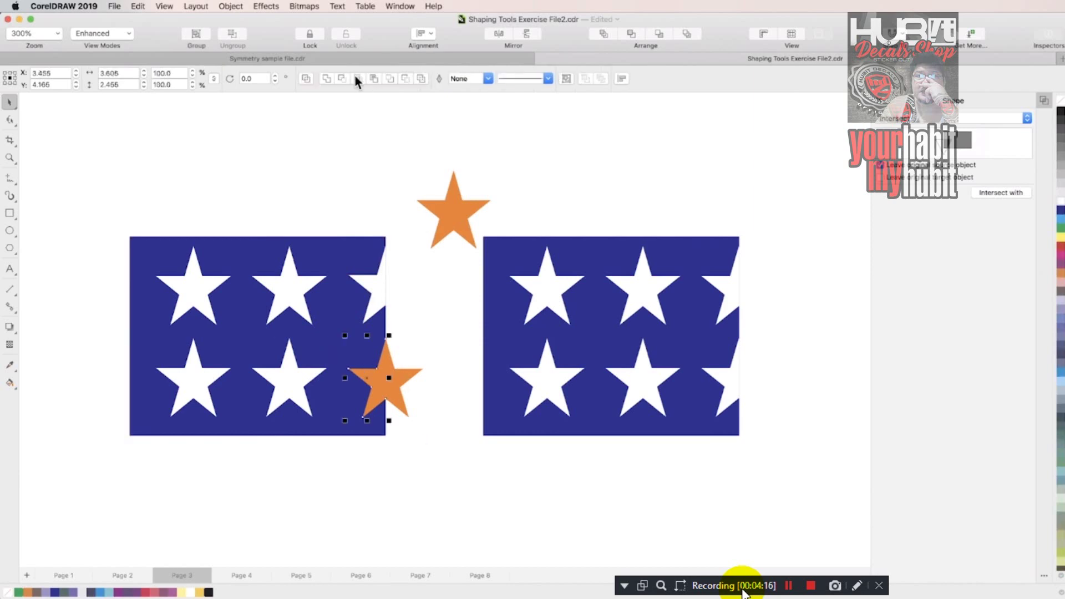
Step: Move the original lower orange star up and away from the blue rectangle, and fill its intersected piece with white
click(396, 385)
drag(396, 385, 446, 305)
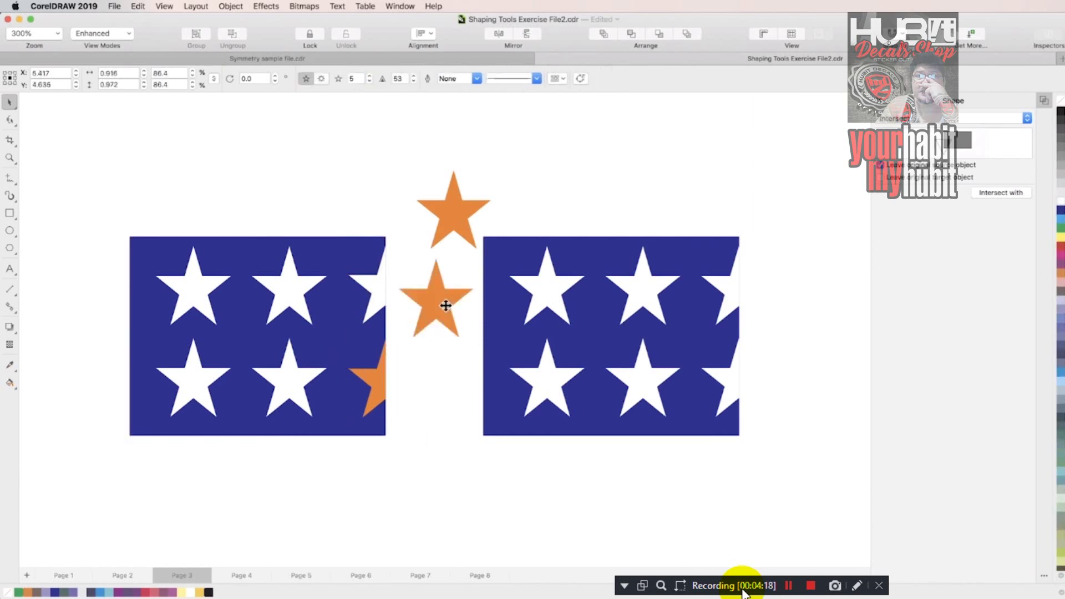
click(373, 388)
click(1060, 205)
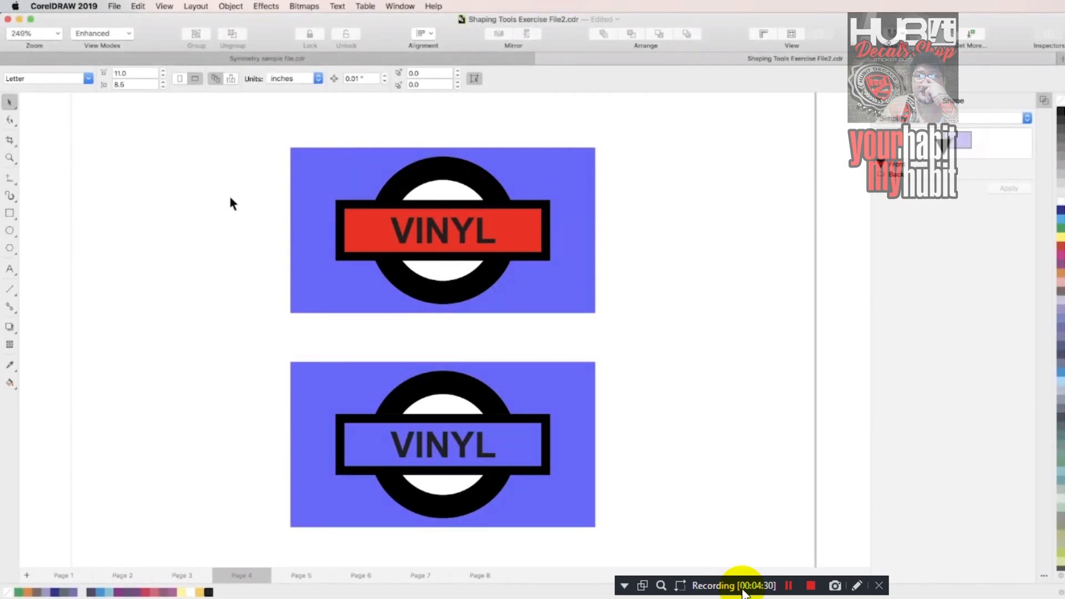
Step: Simplify all overlapping objects of the upper VINYL logo on Page 4 while in Wireframe view, and return to Enhanced view
click(130, 35)
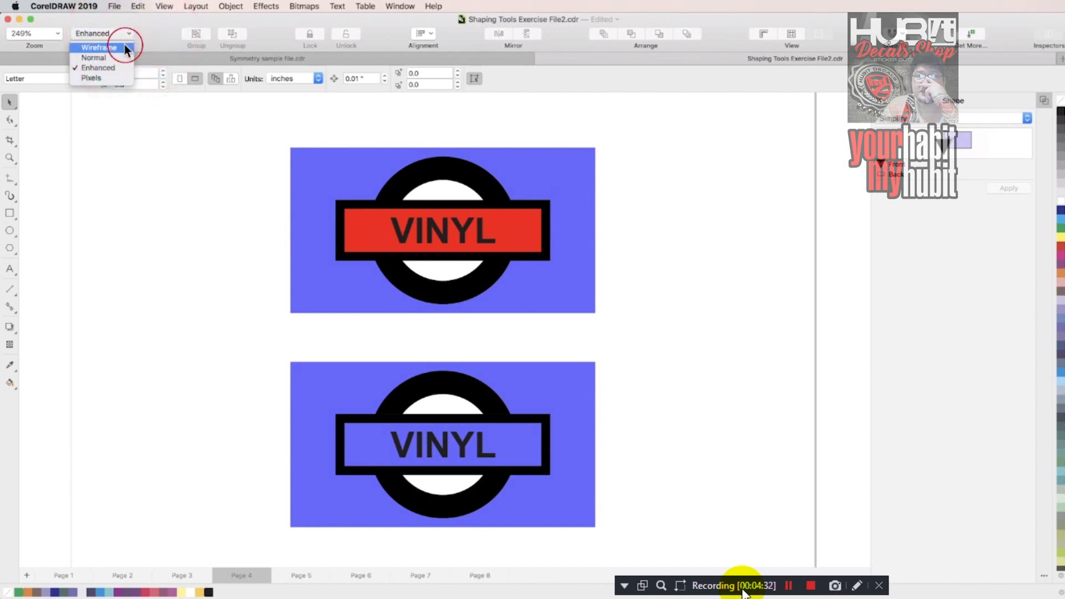
click(120, 48)
drag(278, 125, 610, 328)
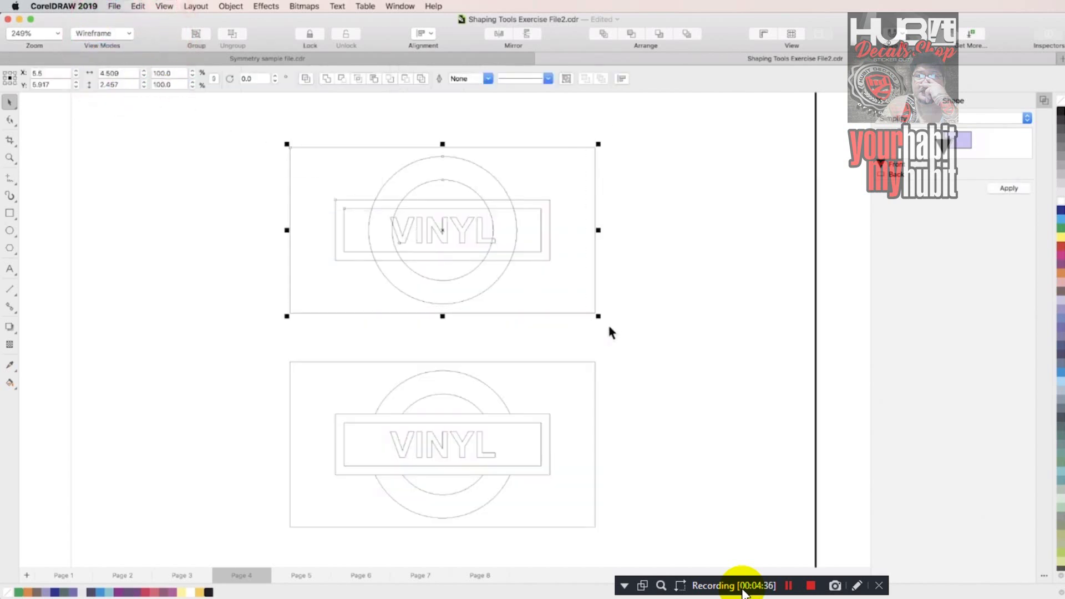
click(377, 81)
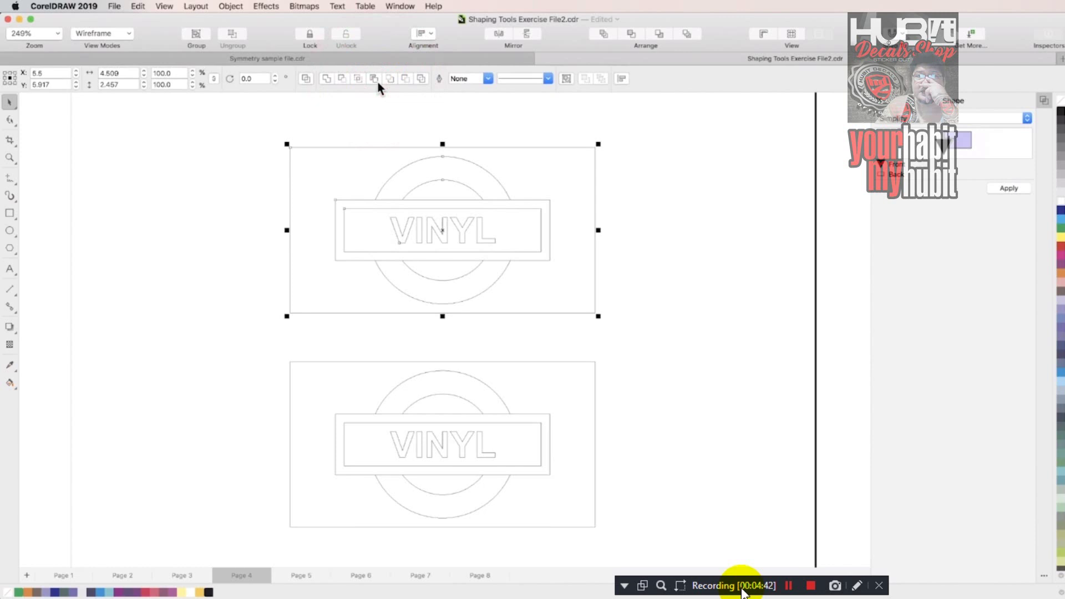
click(128, 33)
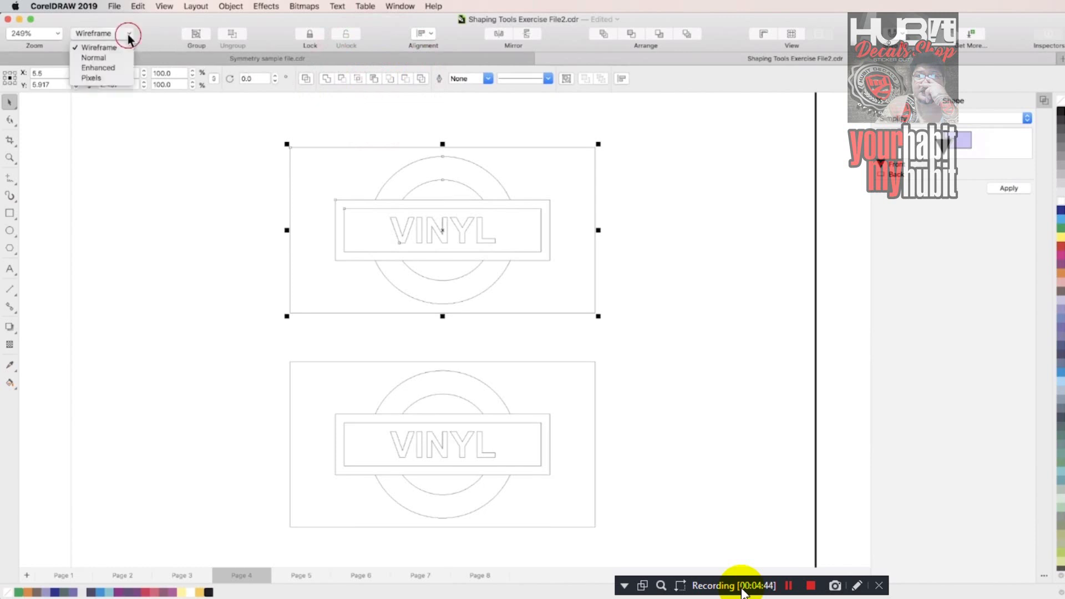
click(120, 68)
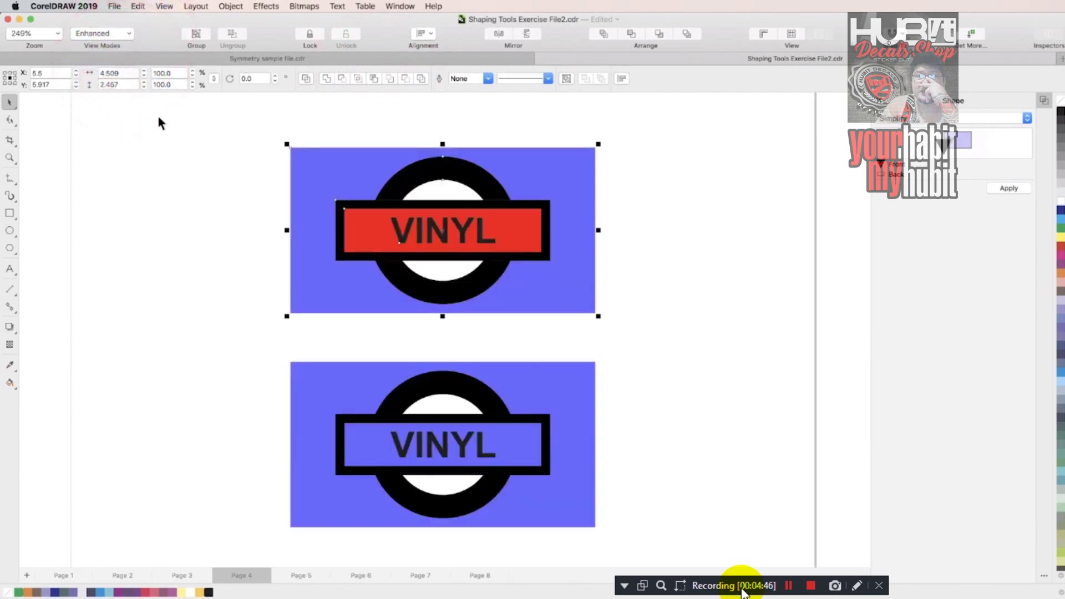
click(186, 126)
Step: Pull the simplified pieces of the upper VINYL logo apart, including the white circle and the red bar
click(445, 197)
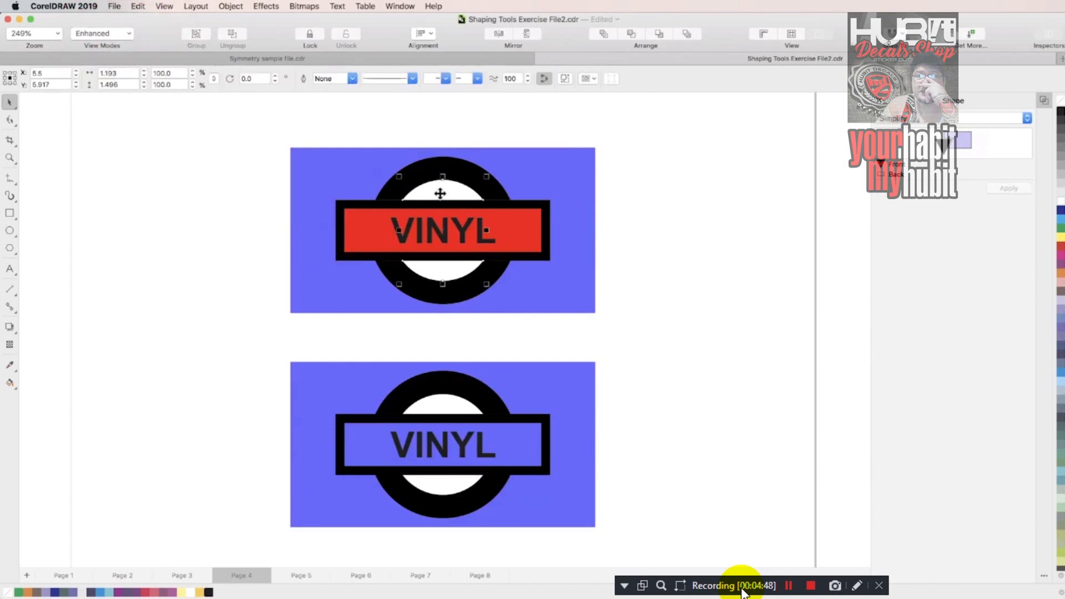
drag(445, 197, 537, 187)
drag(520, 232, 304, 232)
drag(540, 315, 685, 295)
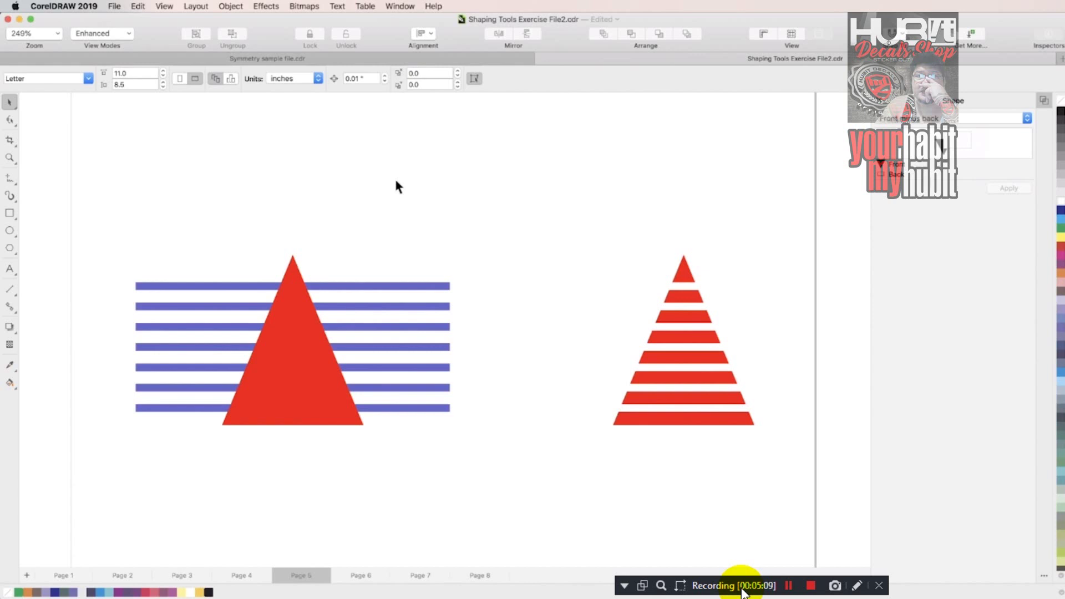
Step: Apply Front minus back to the red triangle and the blue stripes behind it on Page 5
key(shift)
shift+click(297, 302)
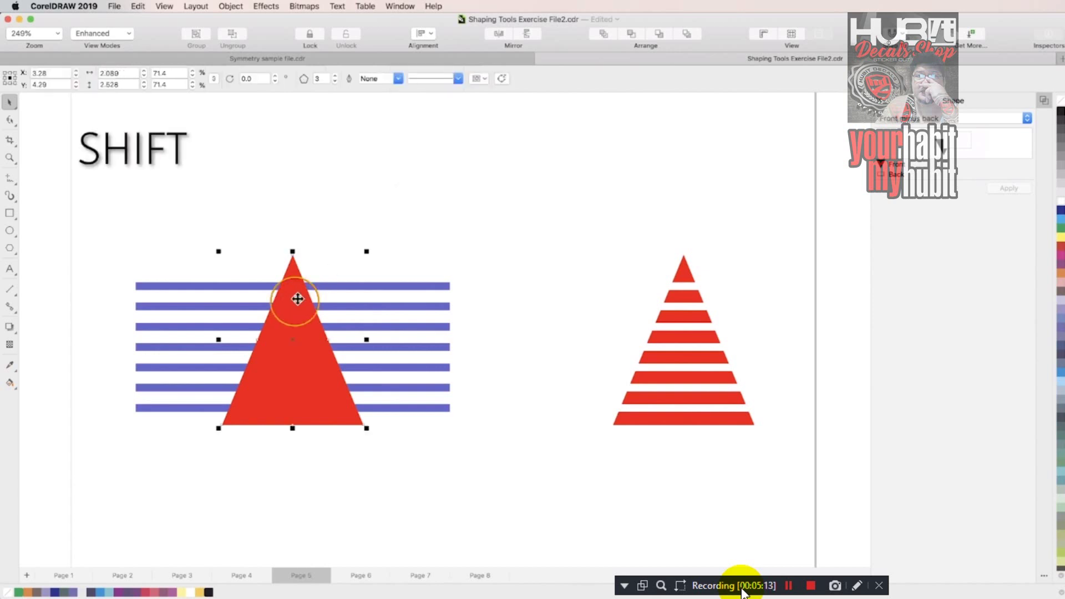
shift+click(410, 286)
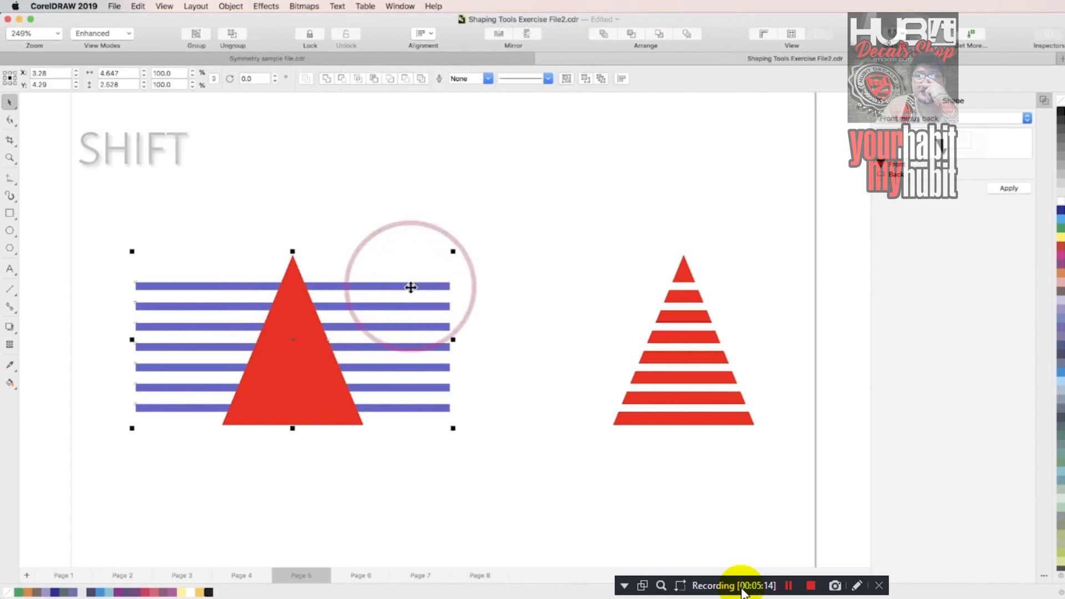
click(391, 80)
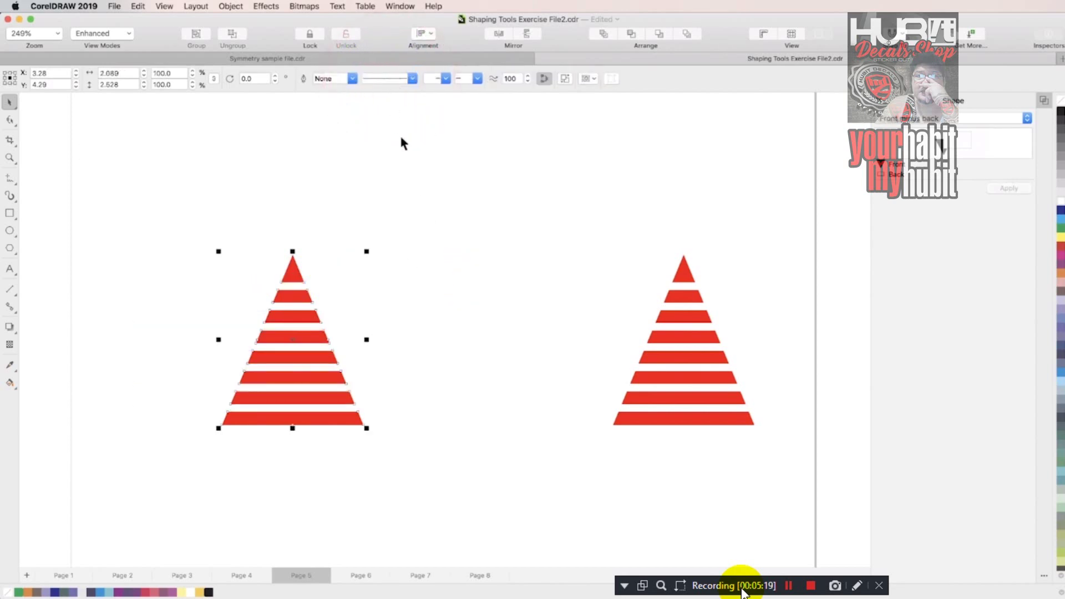
click(416, 159)
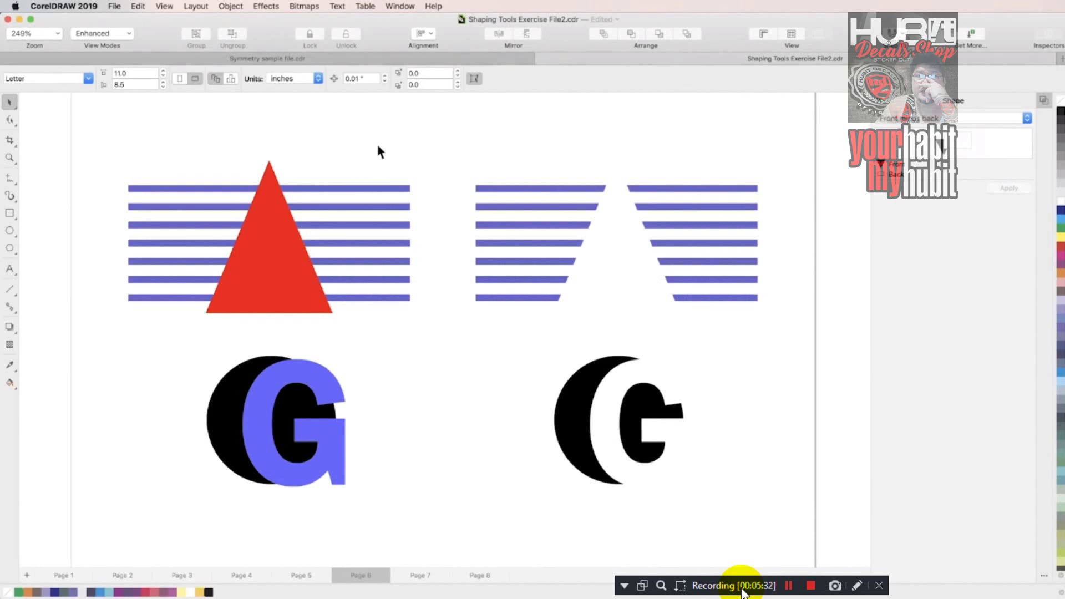
Step: Apply Back minus front to the red triangle and the blue stripes on Page 6
key(shift)
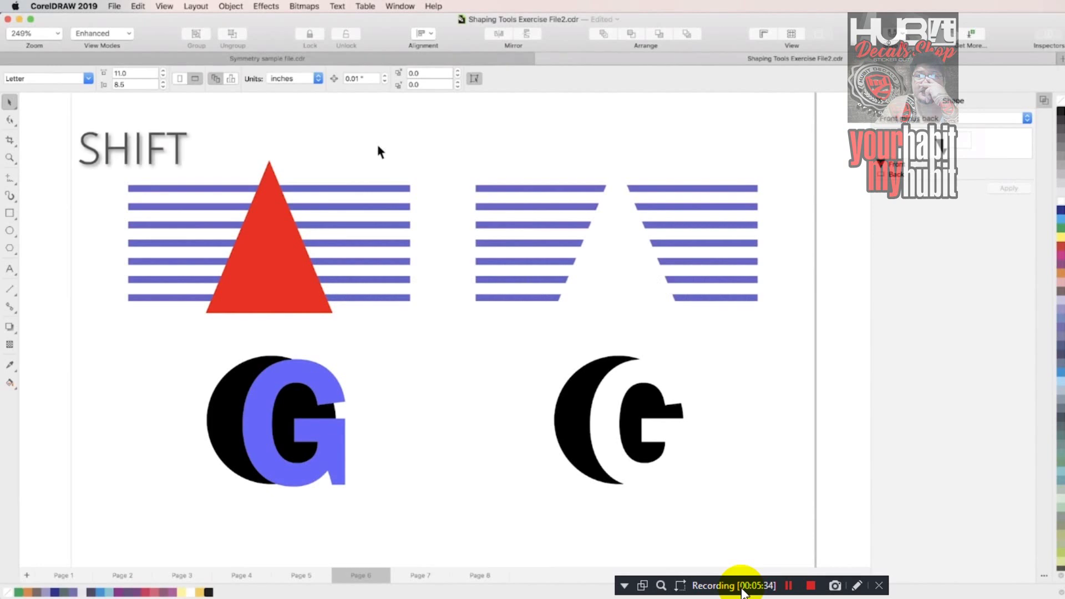
shift+click(286, 233)
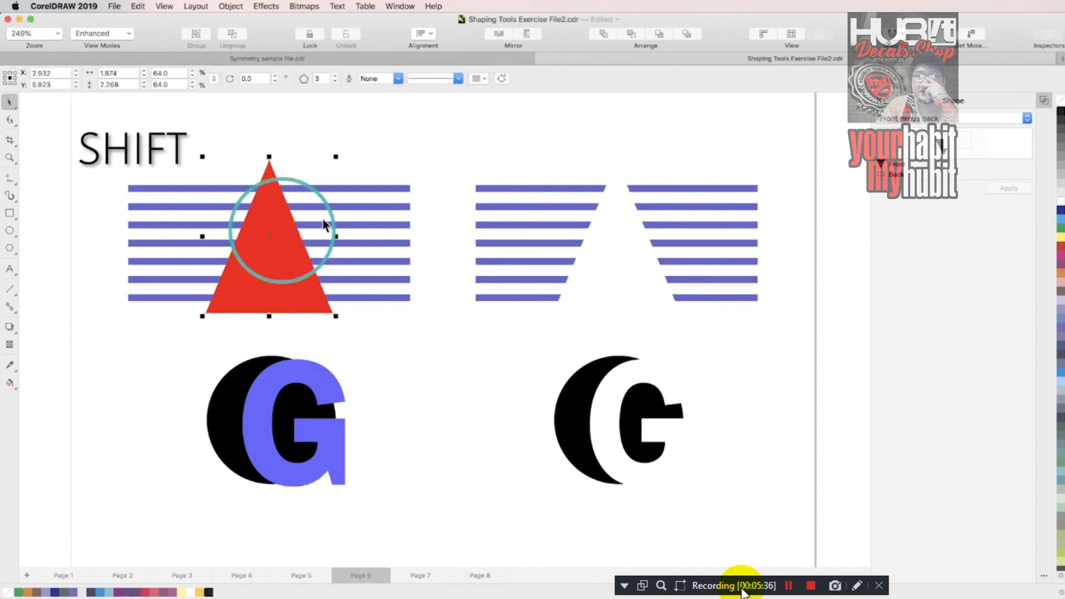
shift+click(360, 225)
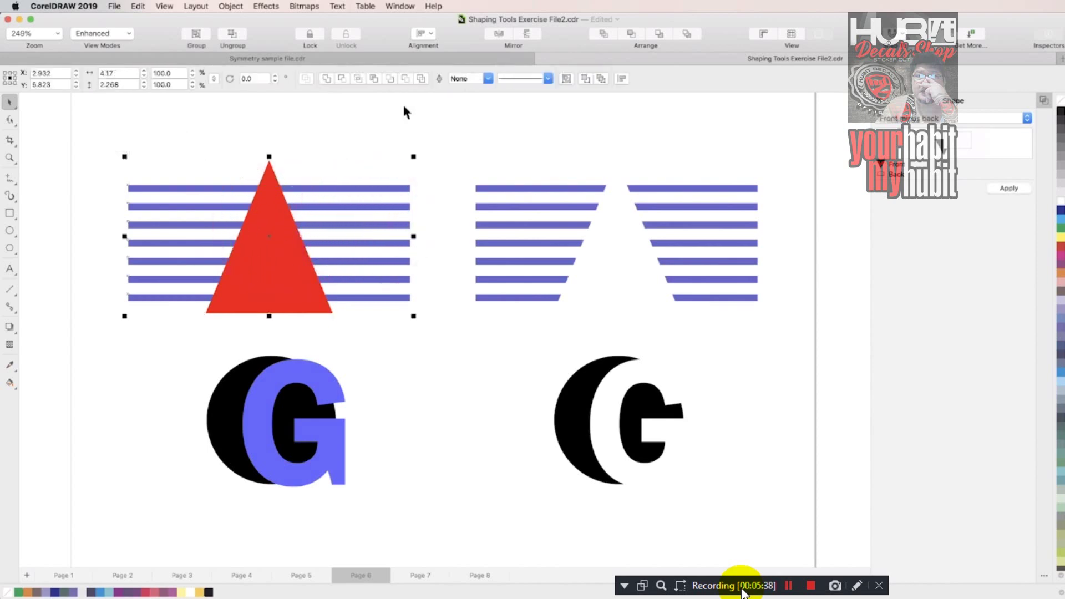
click(403, 81)
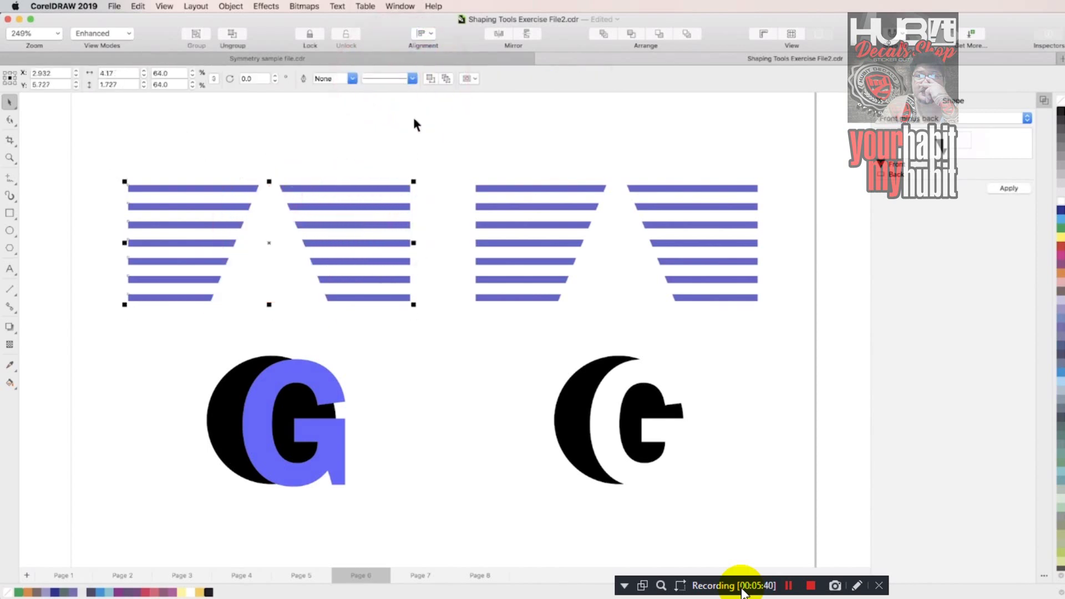
click(443, 252)
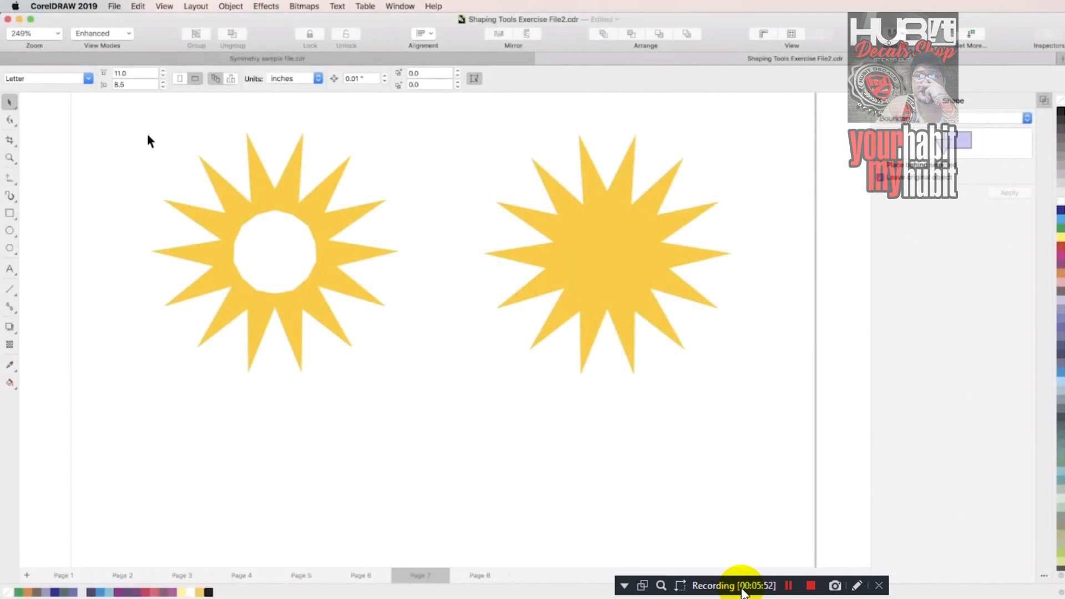
Step: Create a boundary around all the separate rays of the first sun on Page 7 and move it below the suns
click(221, 194)
click(294, 184)
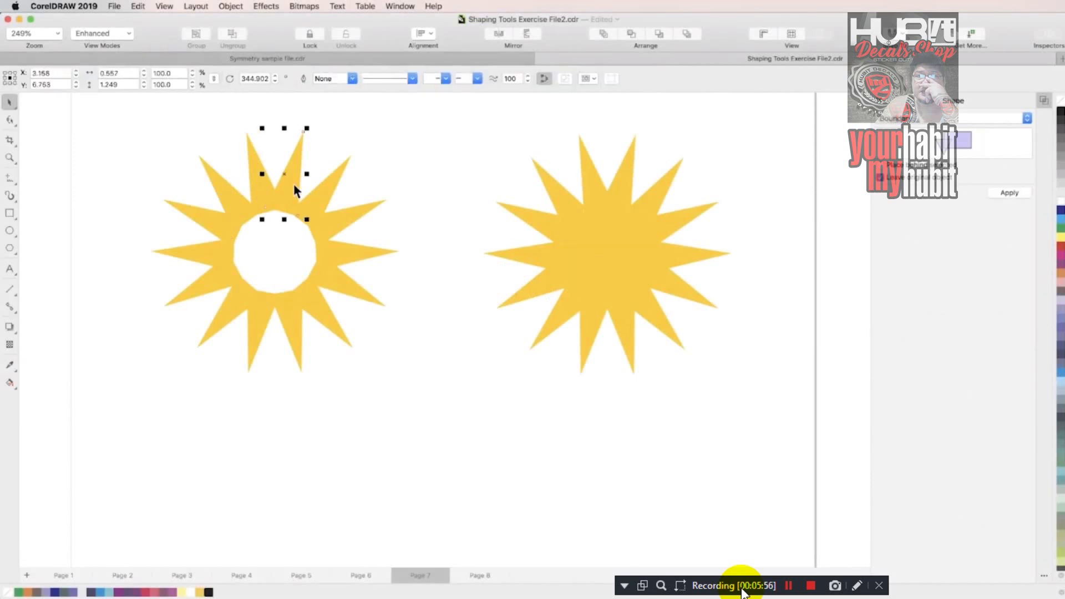
click(333, 221)
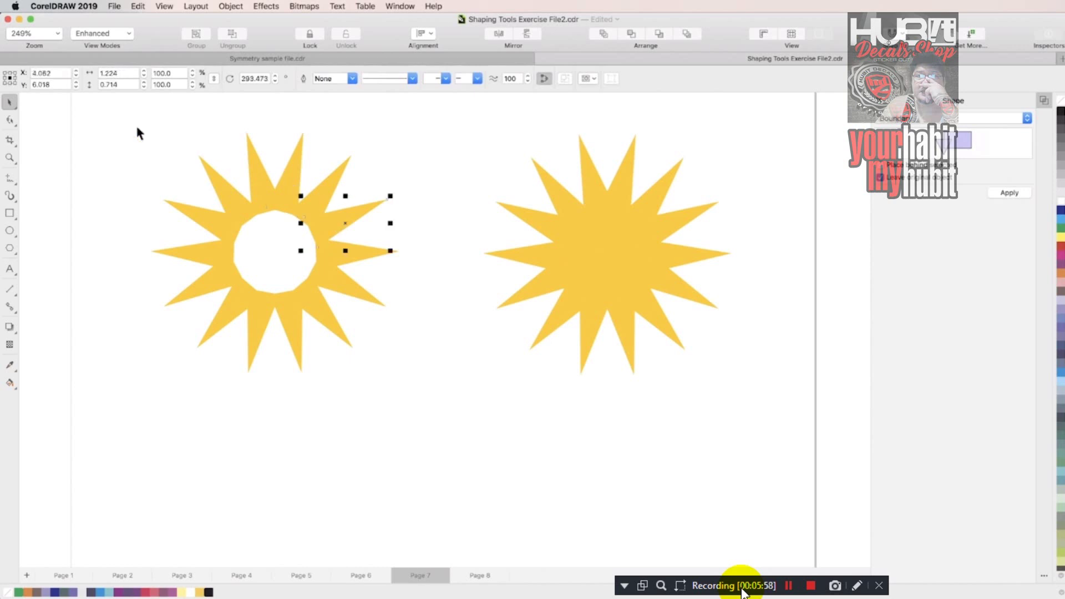
drag(127, 119, 421, 395)
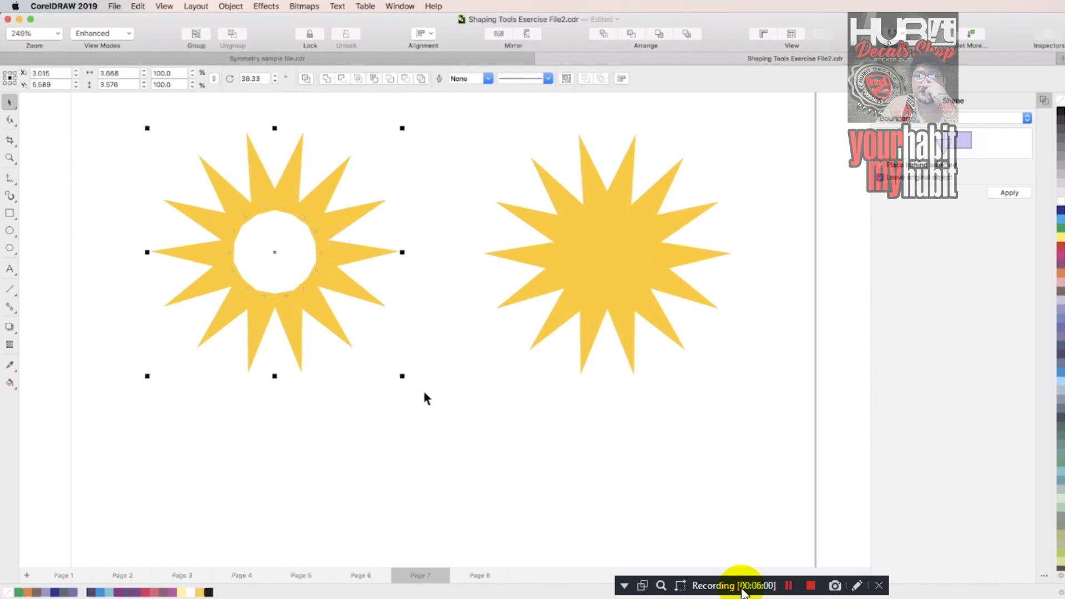
click(421, 78)
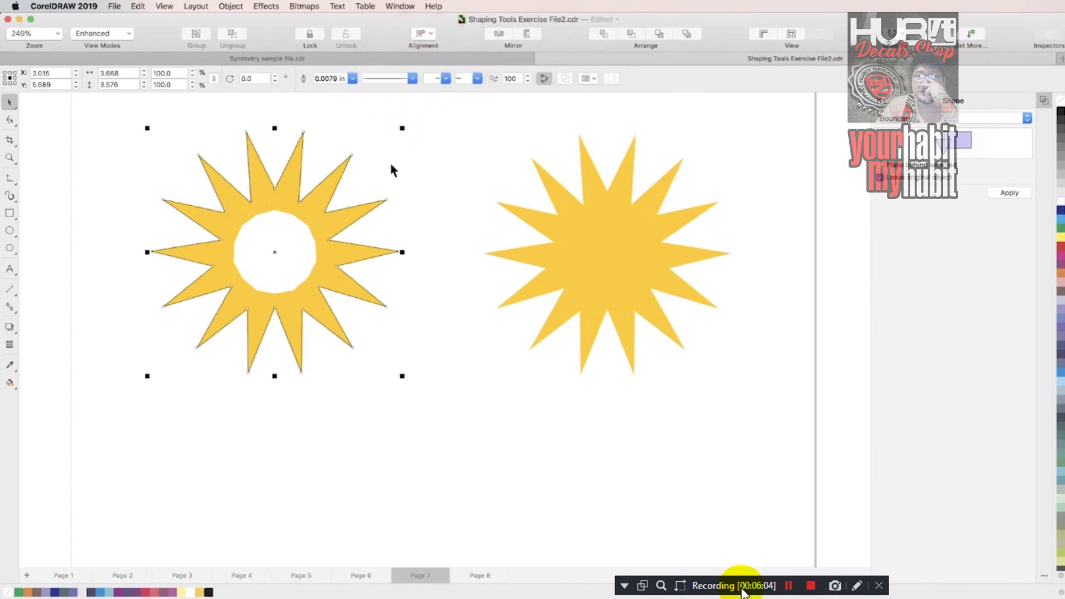
drag(324, 228, 493, 404)
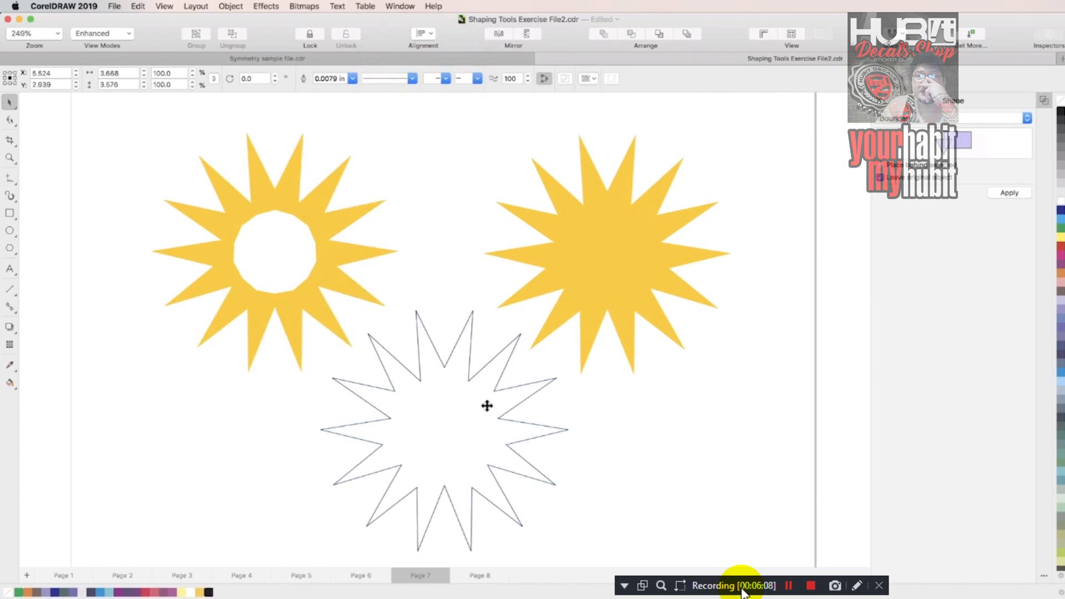
Step: Set the sun boundary's outline width to None and apply a fill colour from the palette
click(487, 406)
click(352, 78)
click(349, 91)
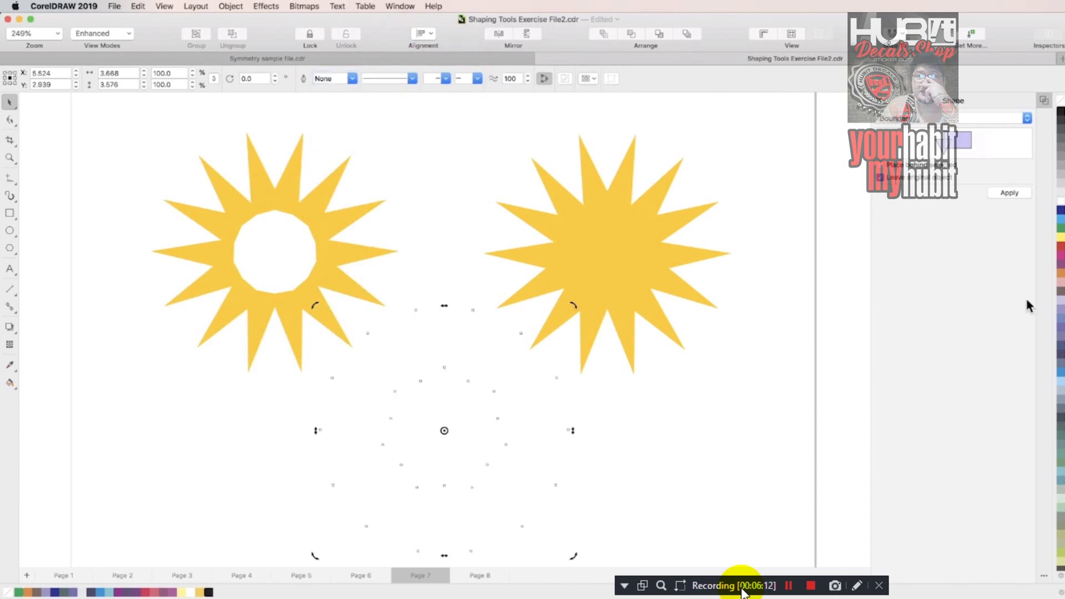
click(1061, 403)
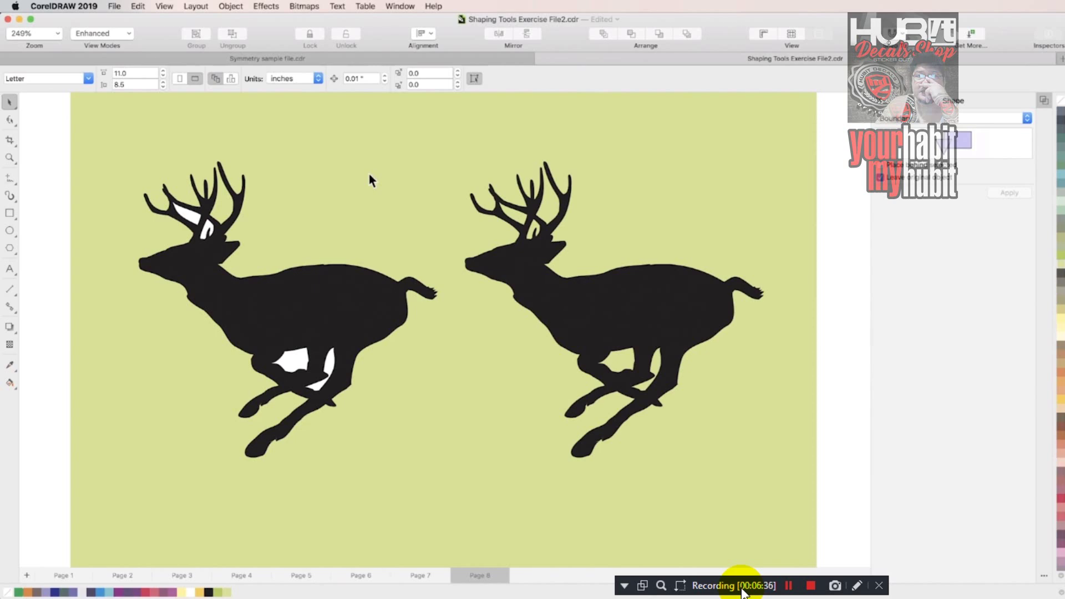
Step: Combine the first deer on Page 8 with the larger white shape between its legs to cut it out
key(shift)
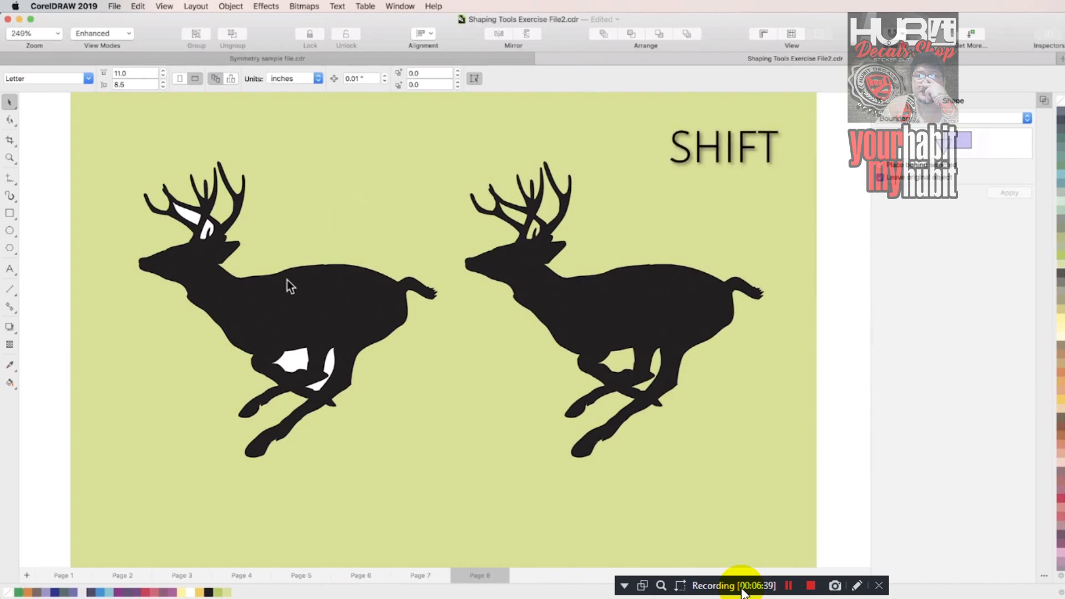
shift+click(292, 362)
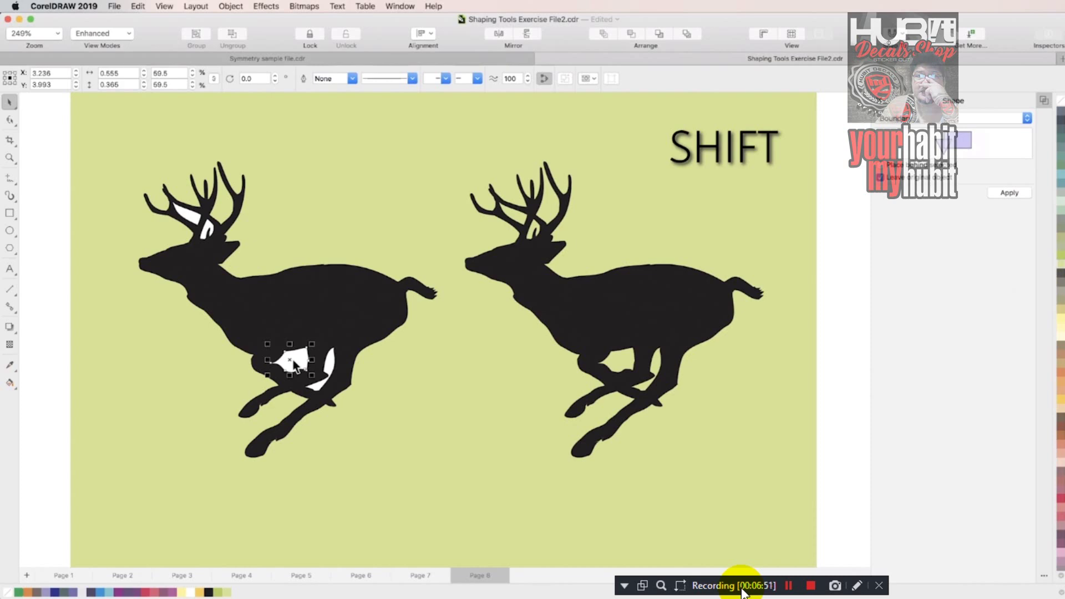
click(326, 308)
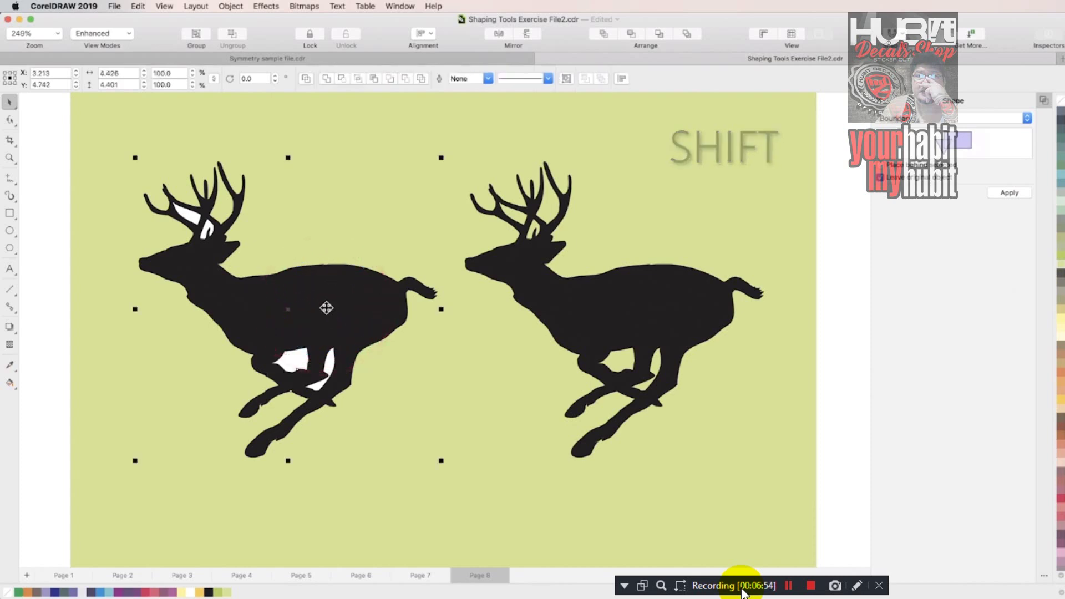
click(308, 78)
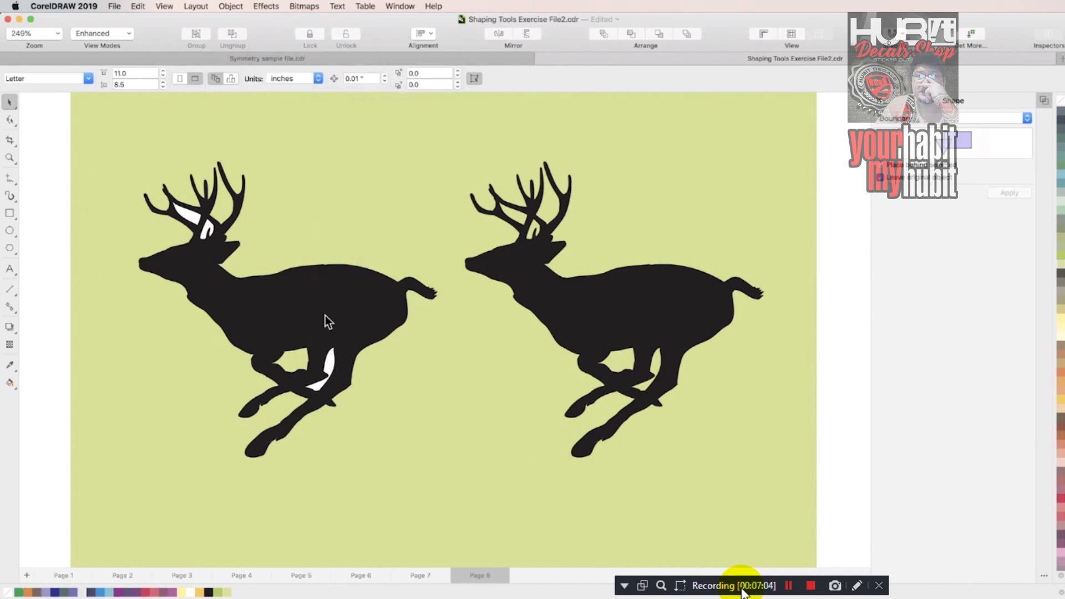
Step: Combine the first deer with the remaining white shapes at its hind leg and antlers to cut them out
click(330, 363)
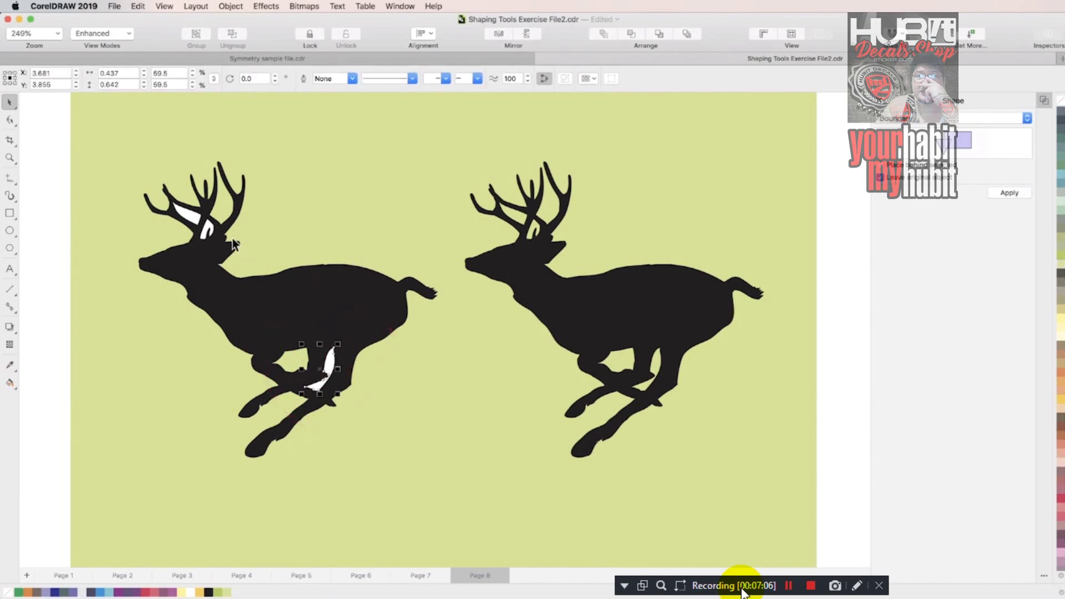
shift+click(191, 218)
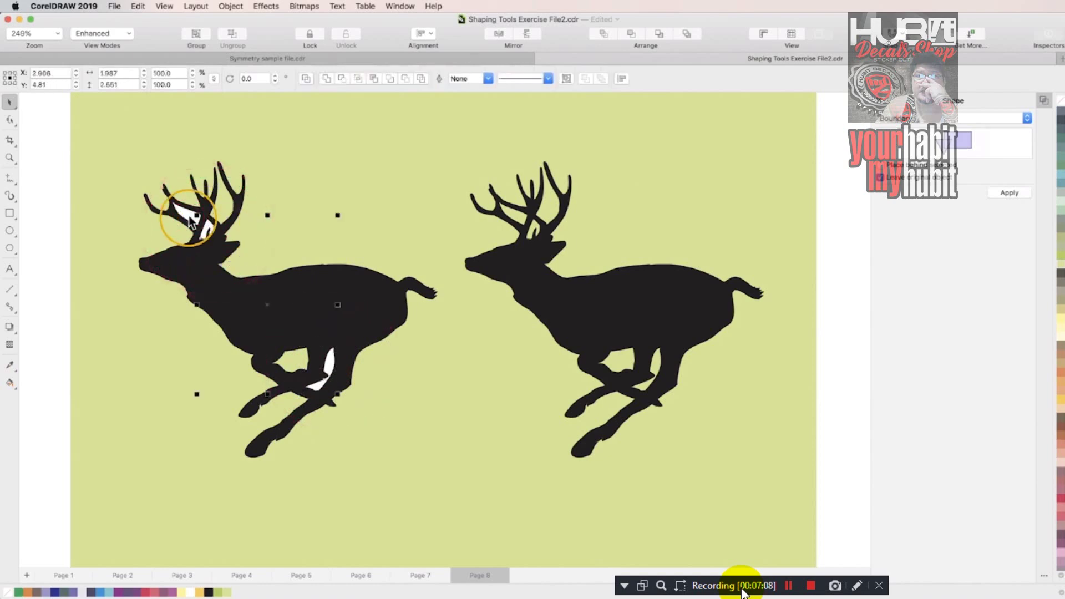
shift+click(374, 296)
click(300, 79)
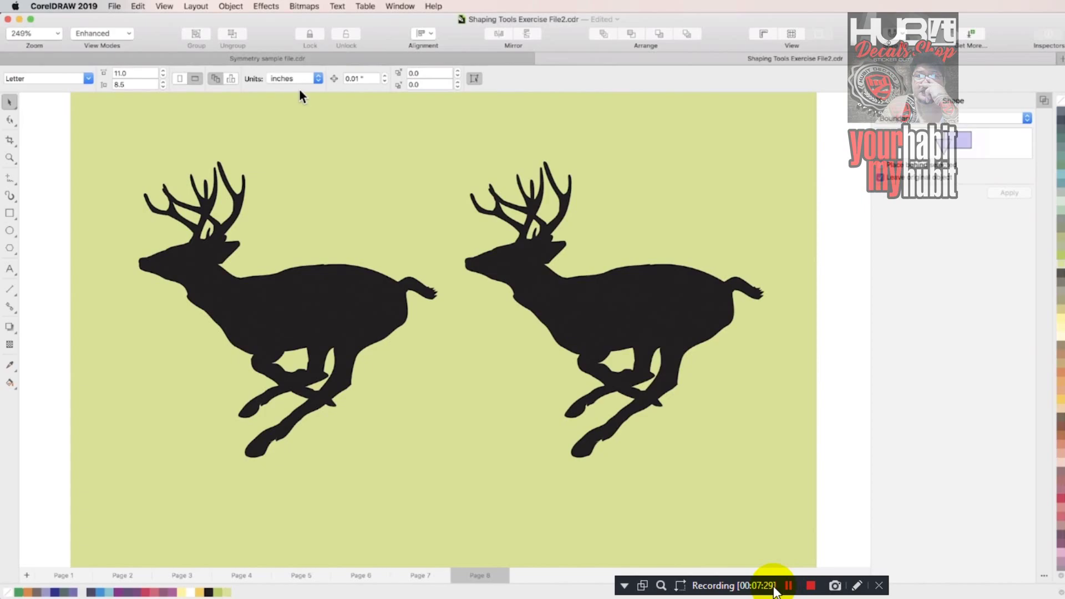
click(789, 586)
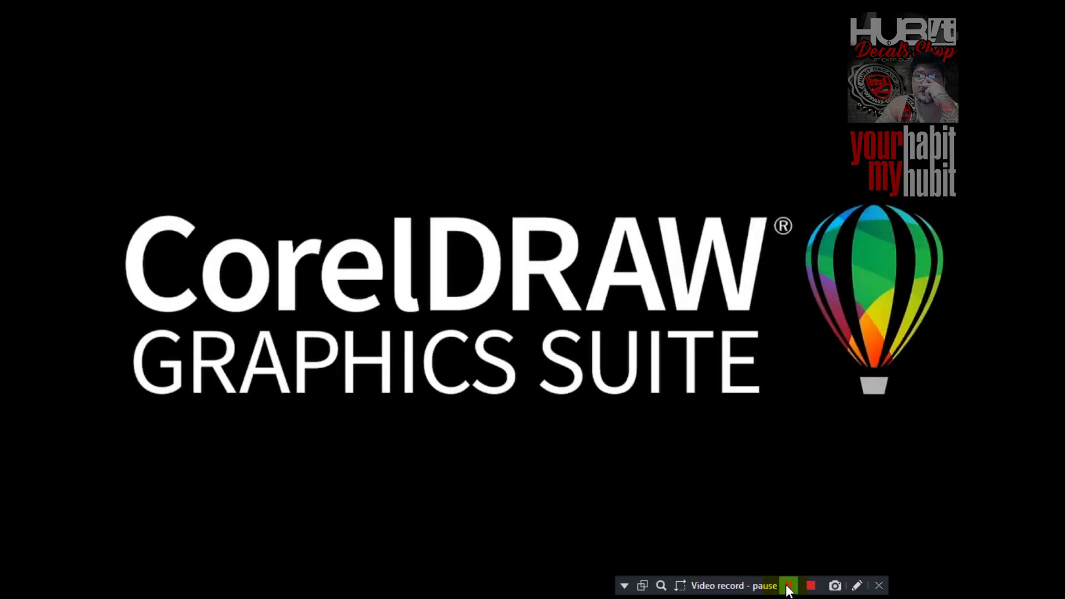